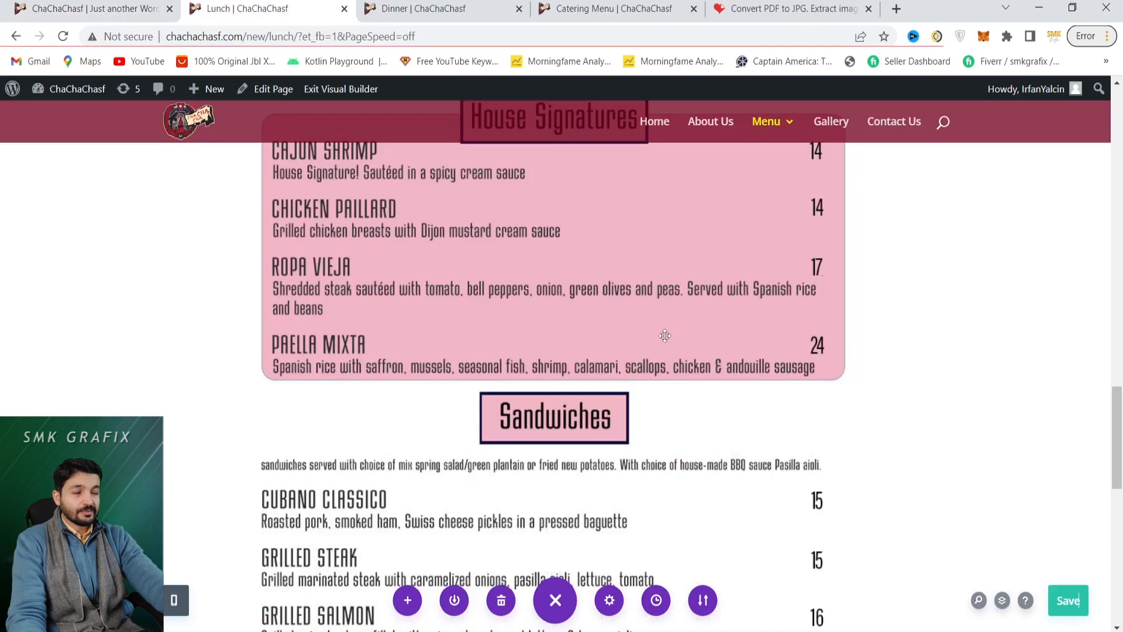
# - Look through the Lunch page's menu from House Signatures back up past the Tapas heading
pyautogui.scroll(15, 665, 336)
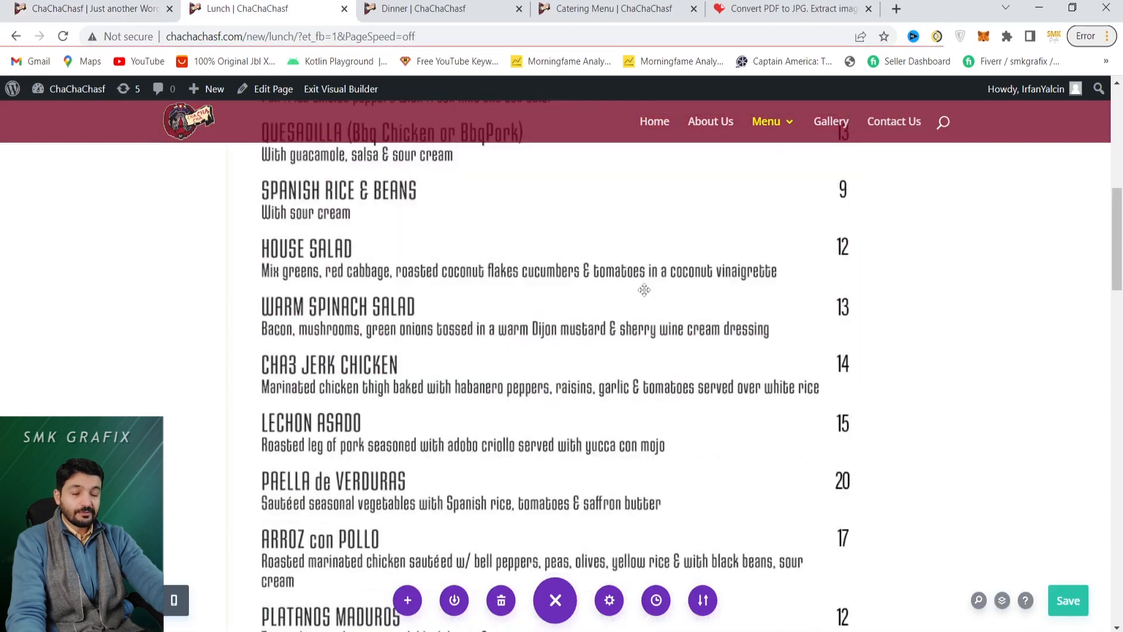
pyautogui.scroll(4, 644, 290)
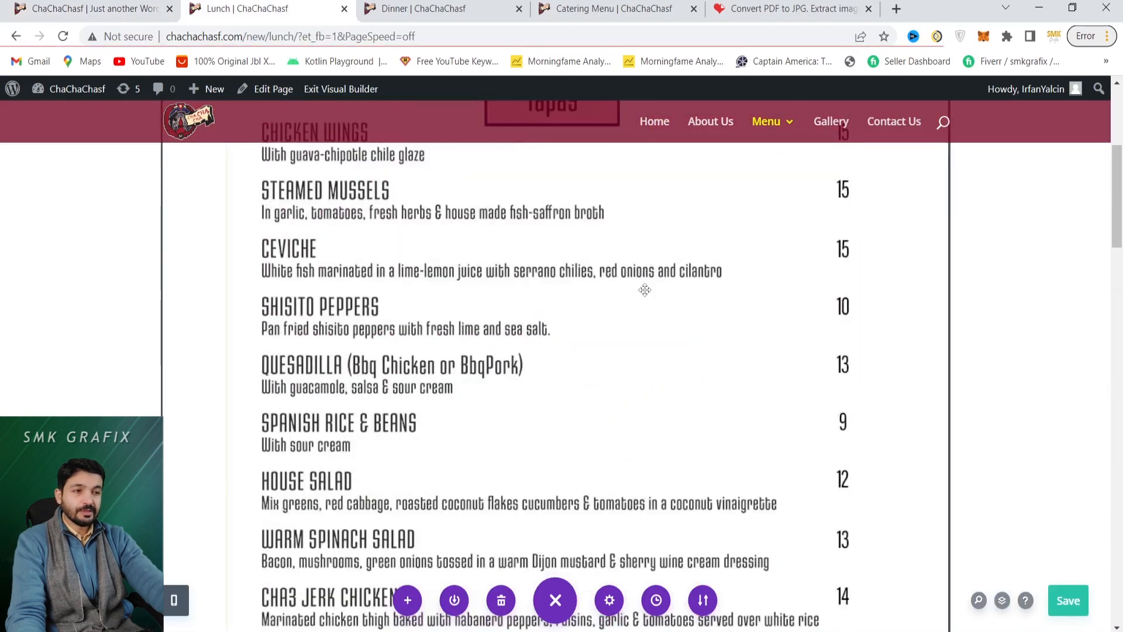
pyautogui.scroll(1, 645, 290)
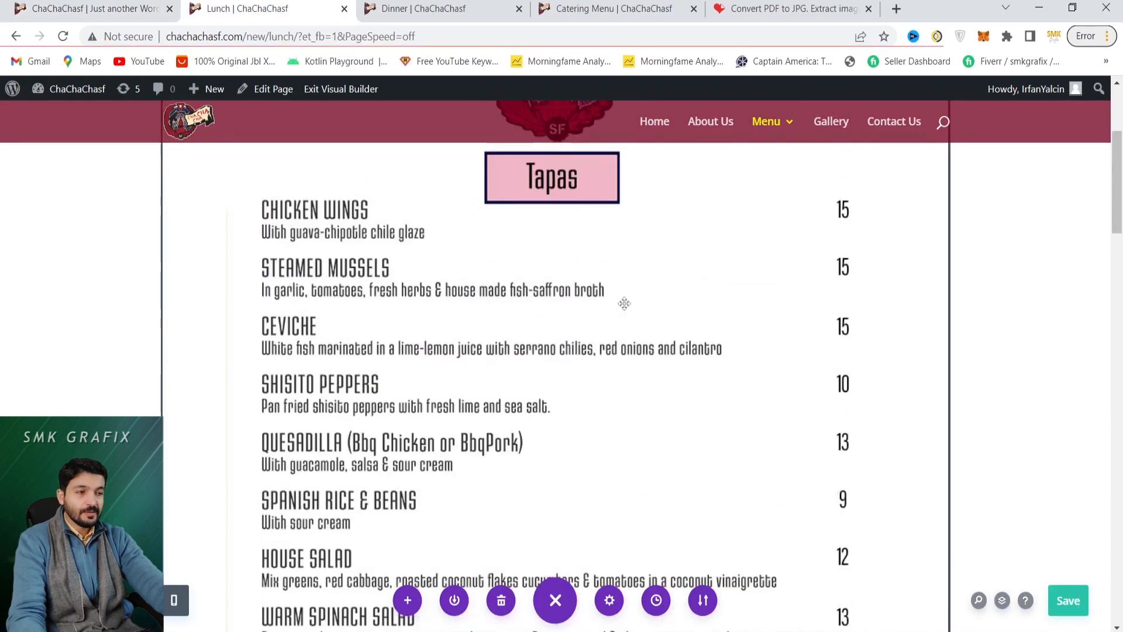
pyautogui.scroll(4, 645, 290)
# - Switch to the site's home page and enable the visual builder on it
pyautogui.hotkey('ctrl', 'shift', 'Tab')
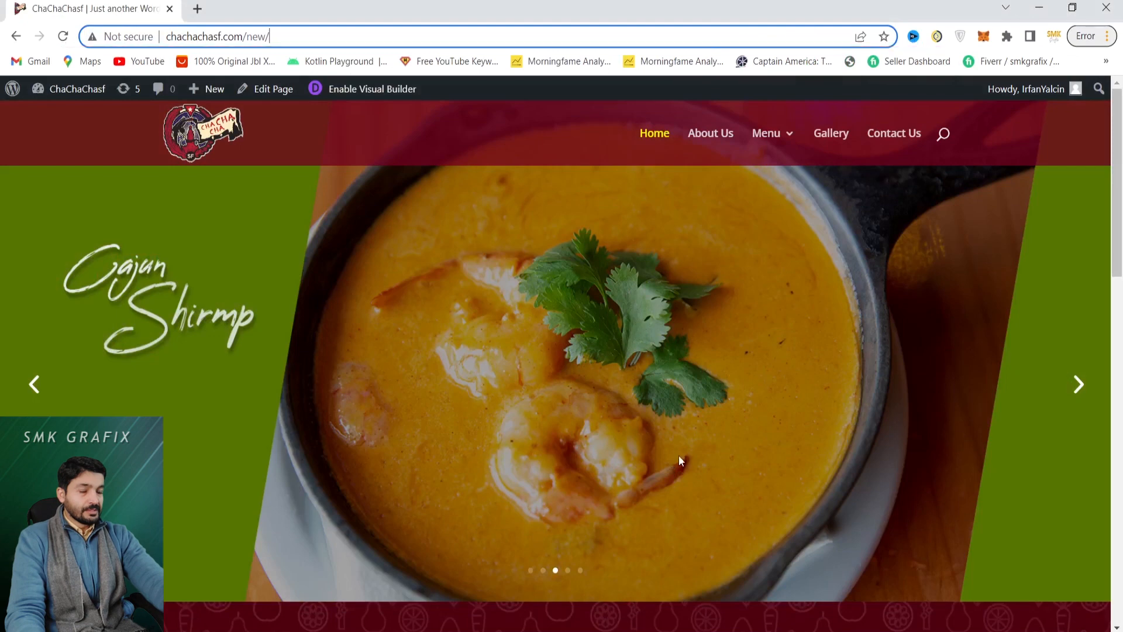
pyautogui.scroll(-3, 342, 89)
pyautogui.click(342, 89)
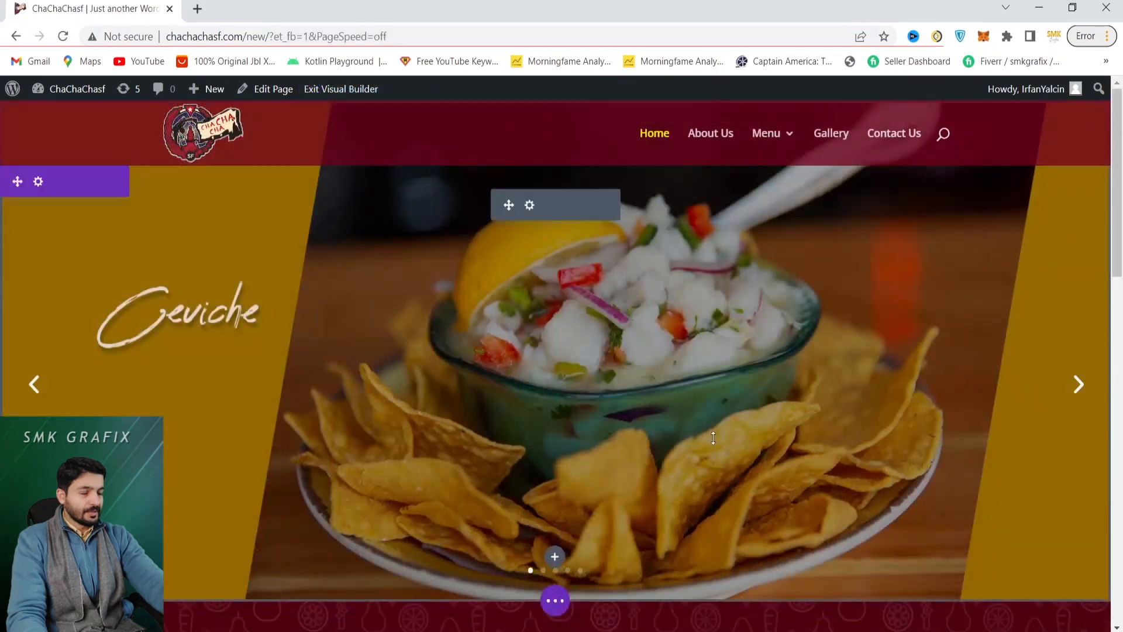
# - Open the section settings of the Welcome to Chachacha section and show its background image options
pyautogui.scroll(-3, 506, 413)
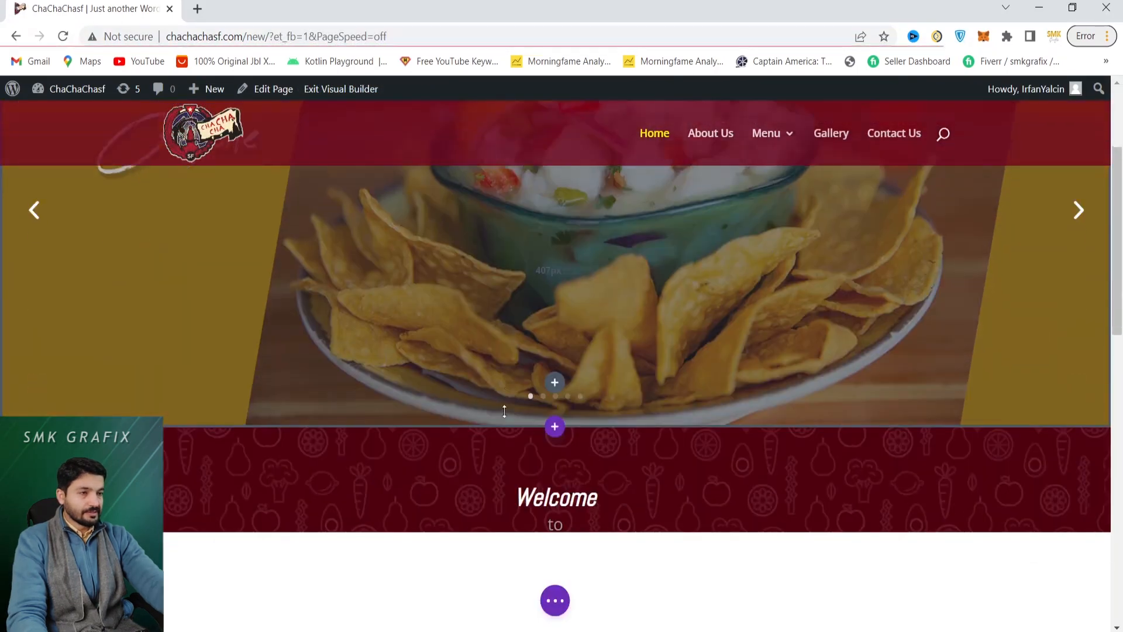
pyautogui.scroll(-3, 505, 411)
pyautogui.scroll(-2, 502, 405)
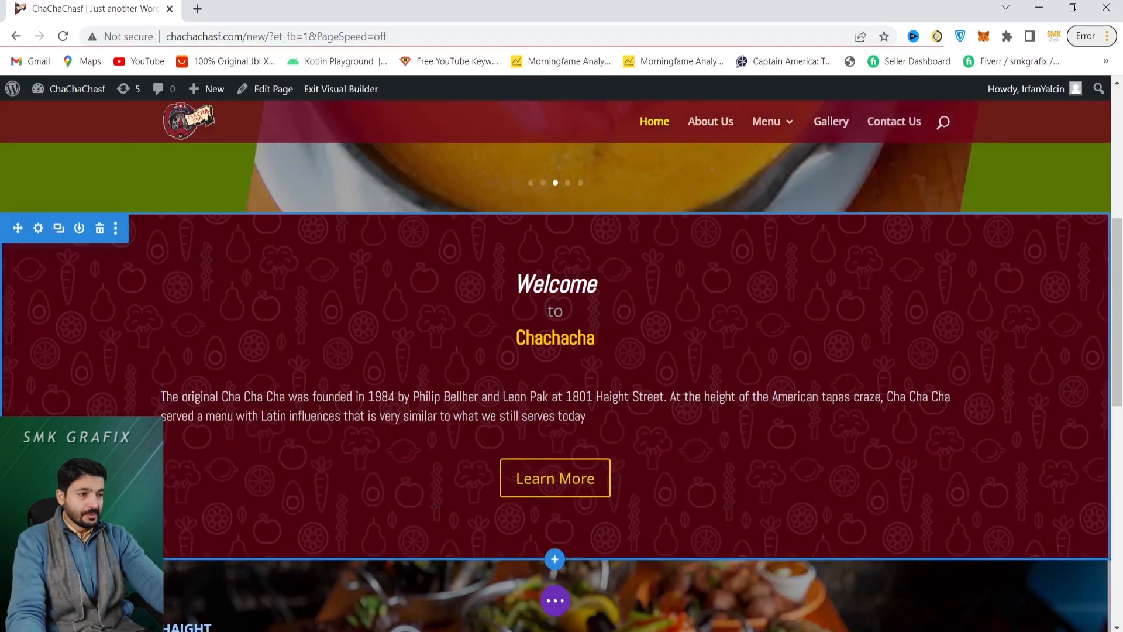
pyautogui.scroll(1, 724, 293)
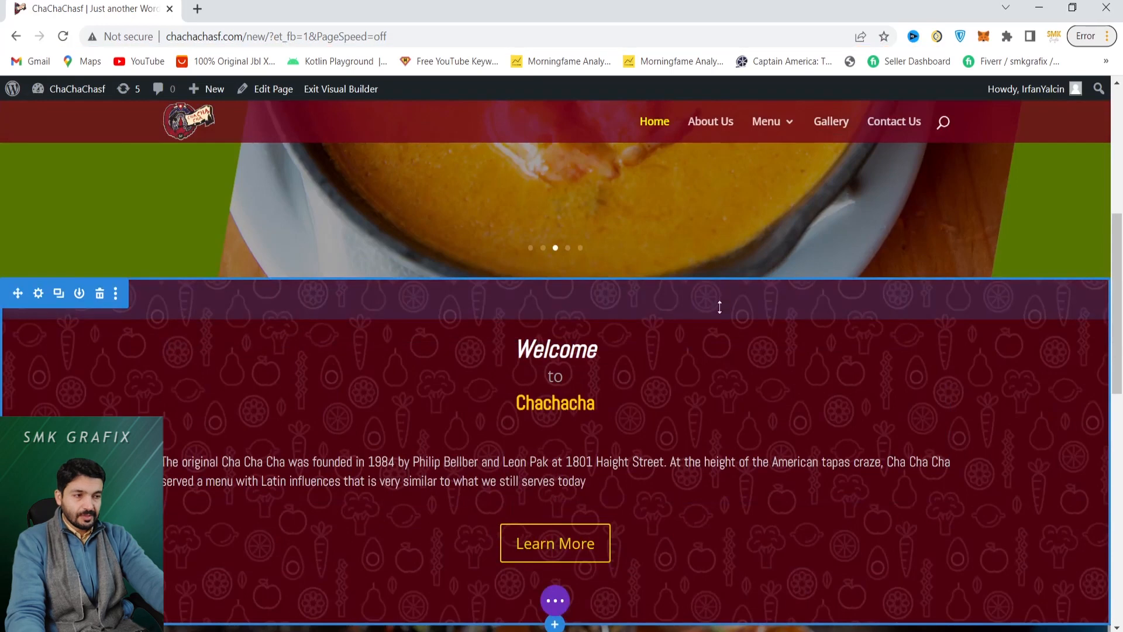
pyautogui.scroll(-1, 647, 310)
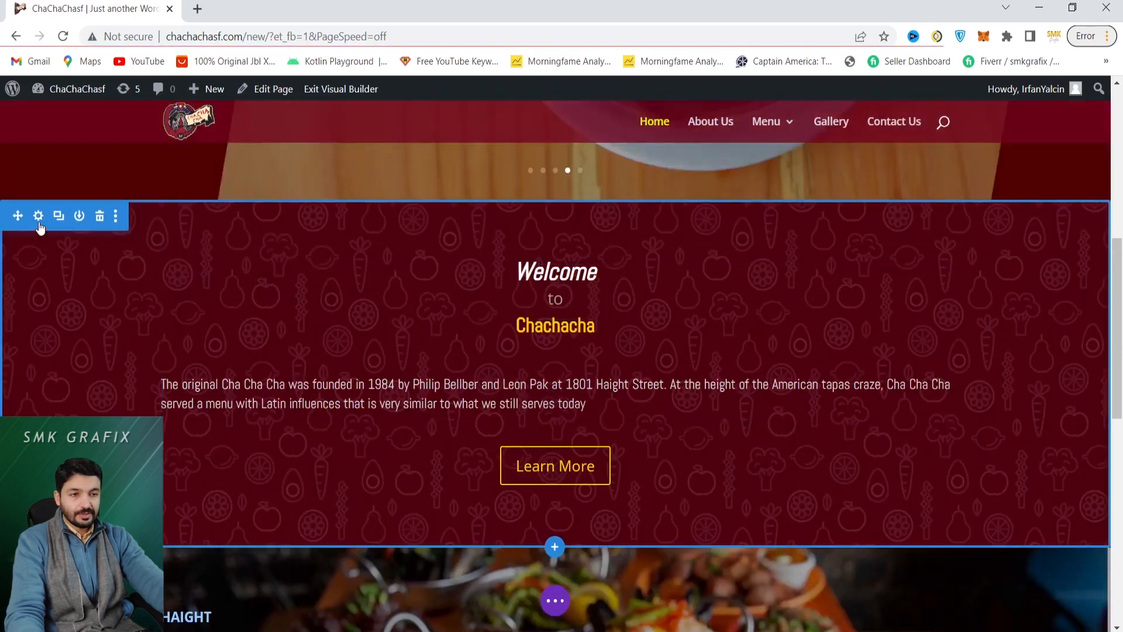
pyautogui.click(39, 222)
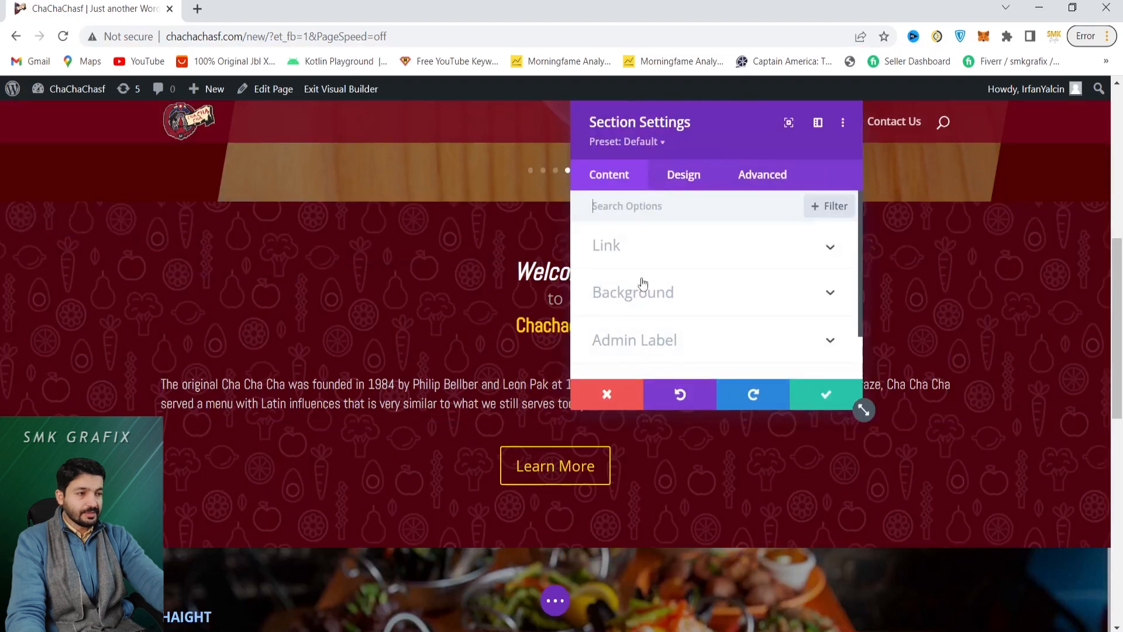
pyautogui.click(734, 296)
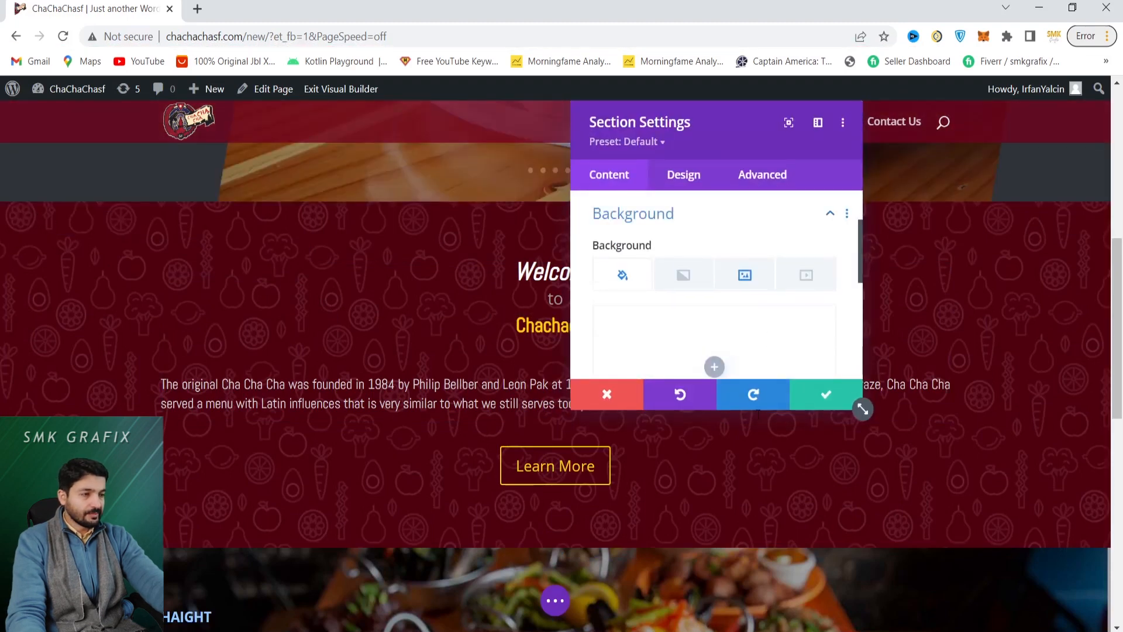
pyautogui.click(745, 283)
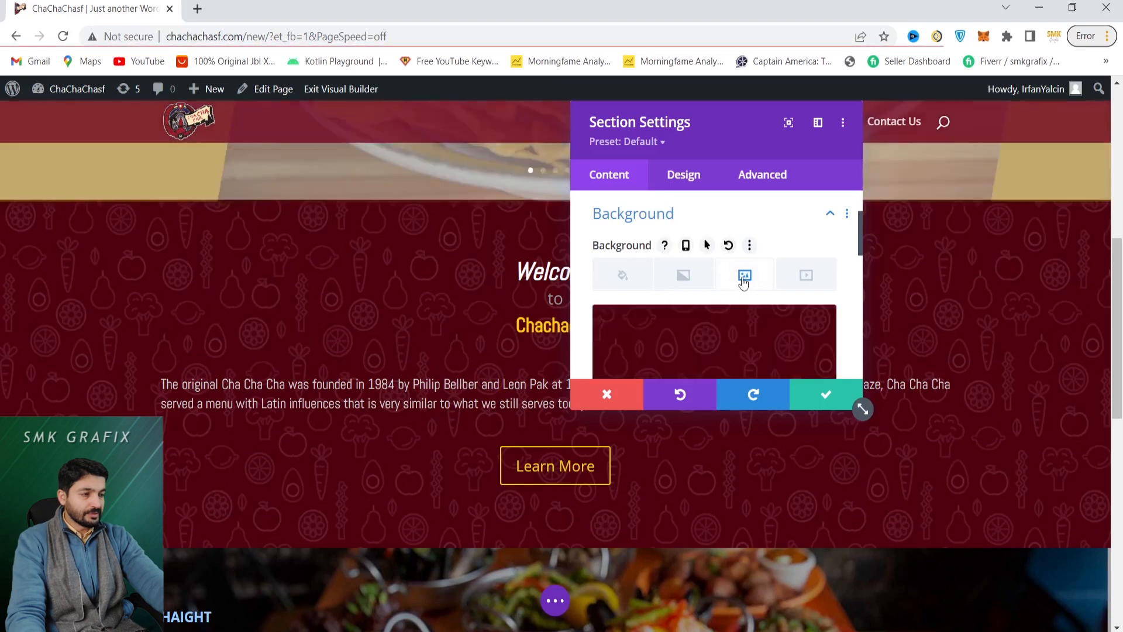
# - Set the Welcome section's background image repeat to Repeat and save the section settings
pyautogui.scroll(-2, 746, 286)
pyautogui.scroll(-2, 747, 286)
pyautogui.scroll(2, 792, 318)
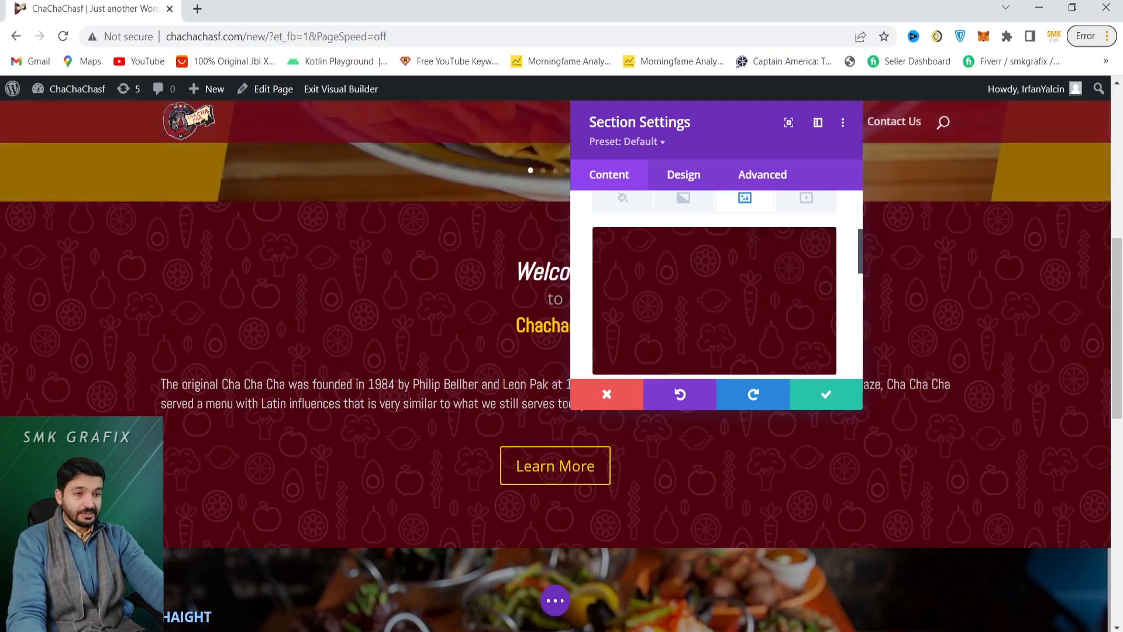
pyautogui.scroll(-5, 725, 326)
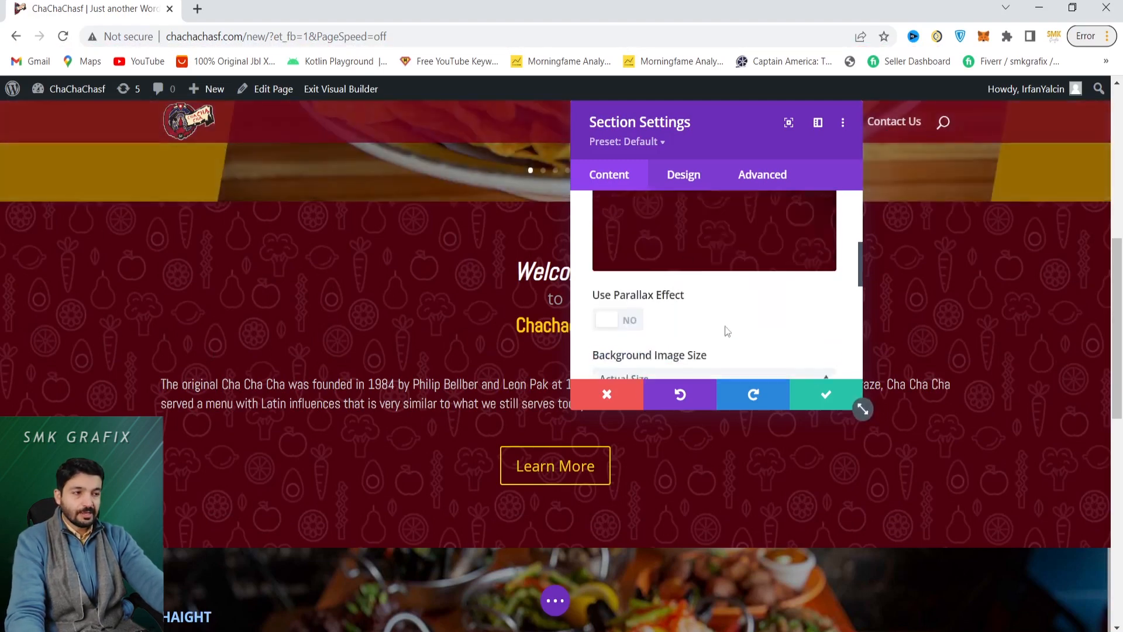
pyautogui.scroll(-2, 727, 333)
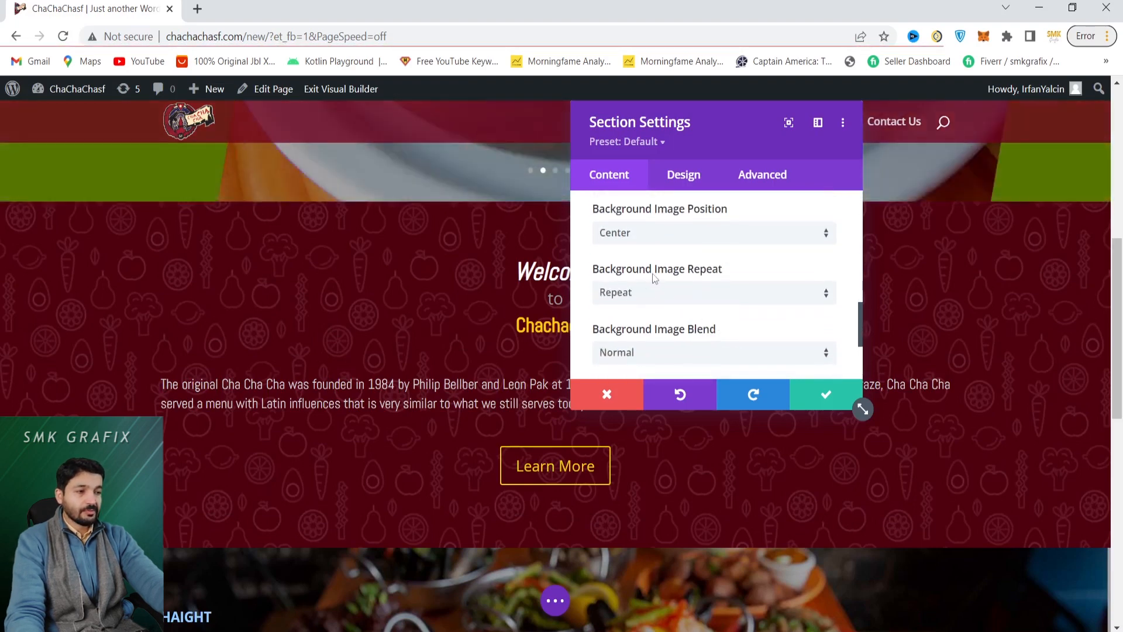
pyautogui.click(672, 297)
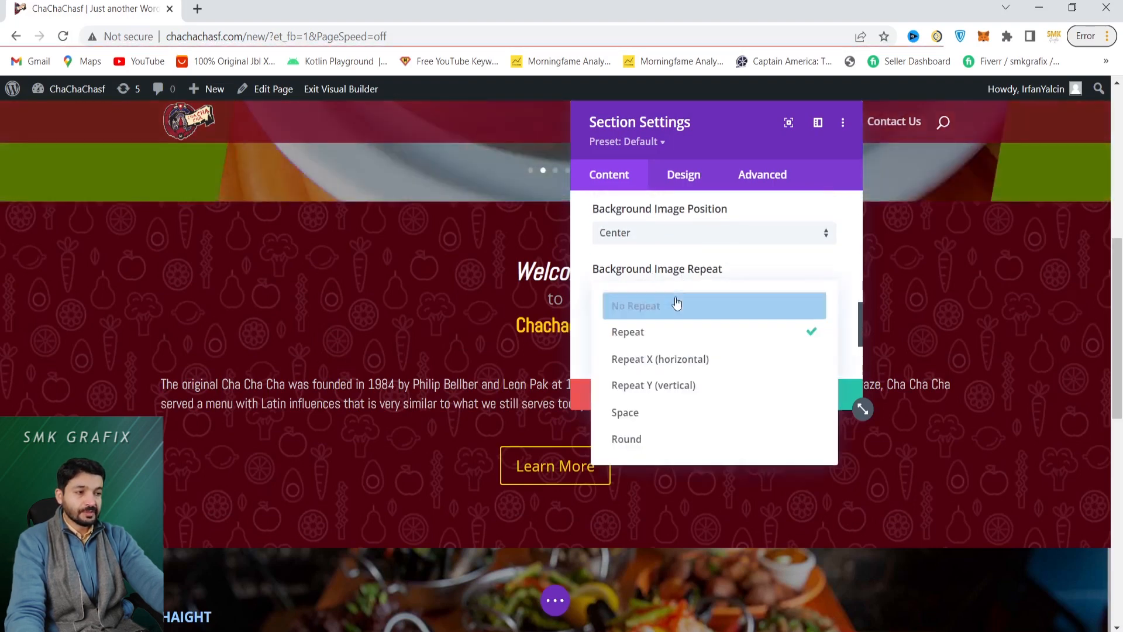
pyautogui.click(637, 335)
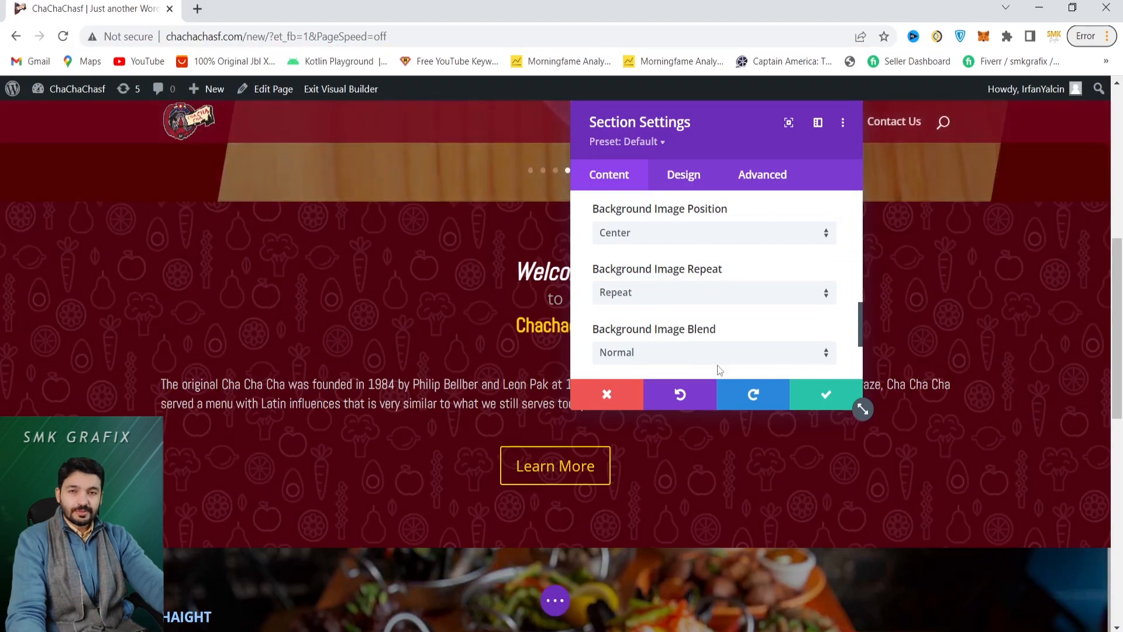
pyautogui.click(826, 395)
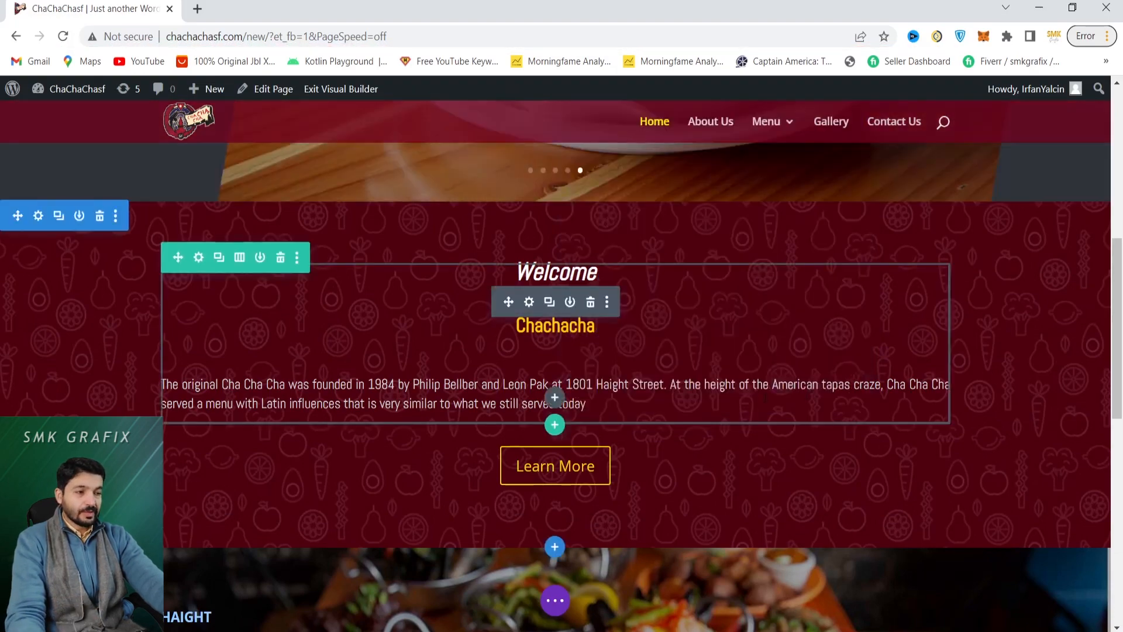
# - Inspect the background image and its size setting for the Haight contact section, and close its settings with the changes saved
pyautogui.scroll(-2, 749, 398)
pyautogui.scroll(-5, 749, 398)
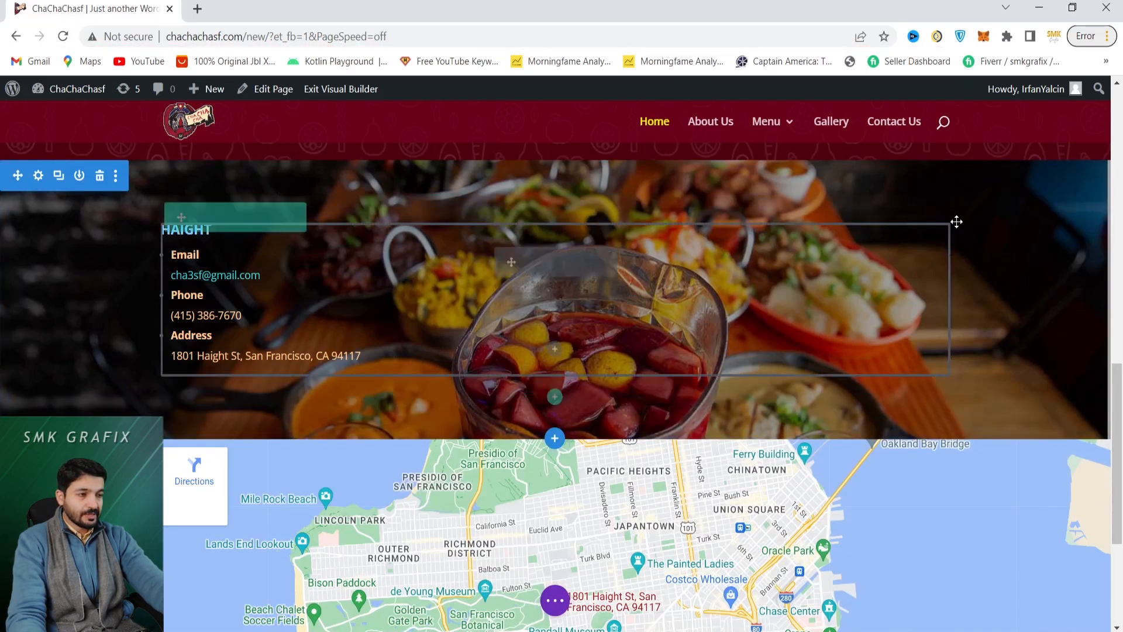
pyautogui.click(41, 179)
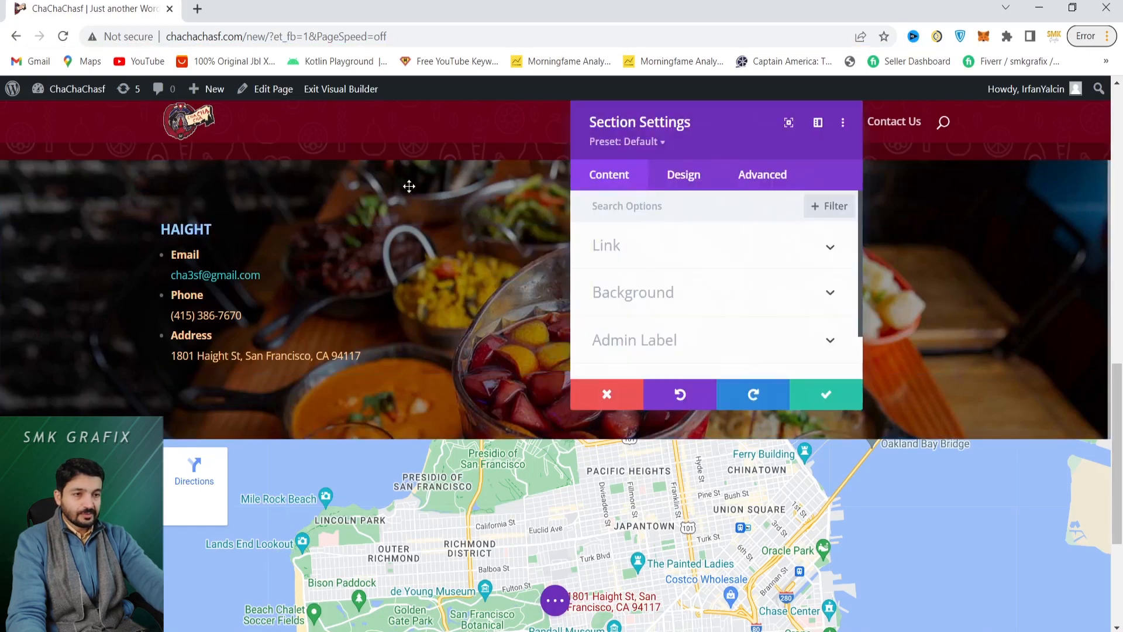
pyautogui.click(744, 301)
pyautogui.scroll(-1, 753, 275)
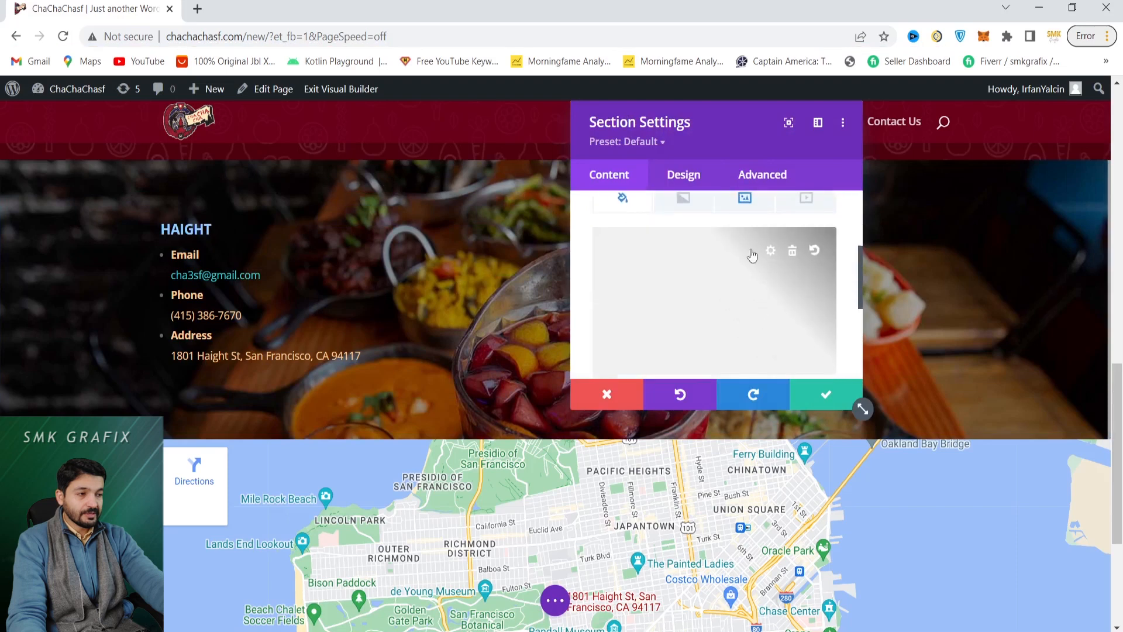
pyautogui.click(758, 209)
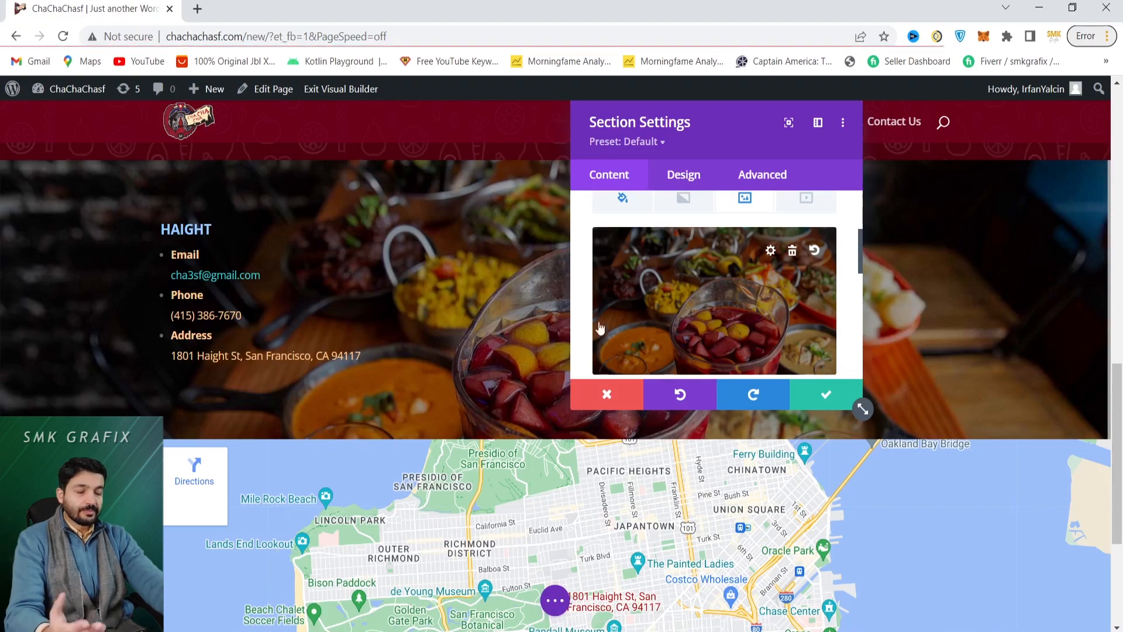
pyautogui.scroll(-3, 687, 327)
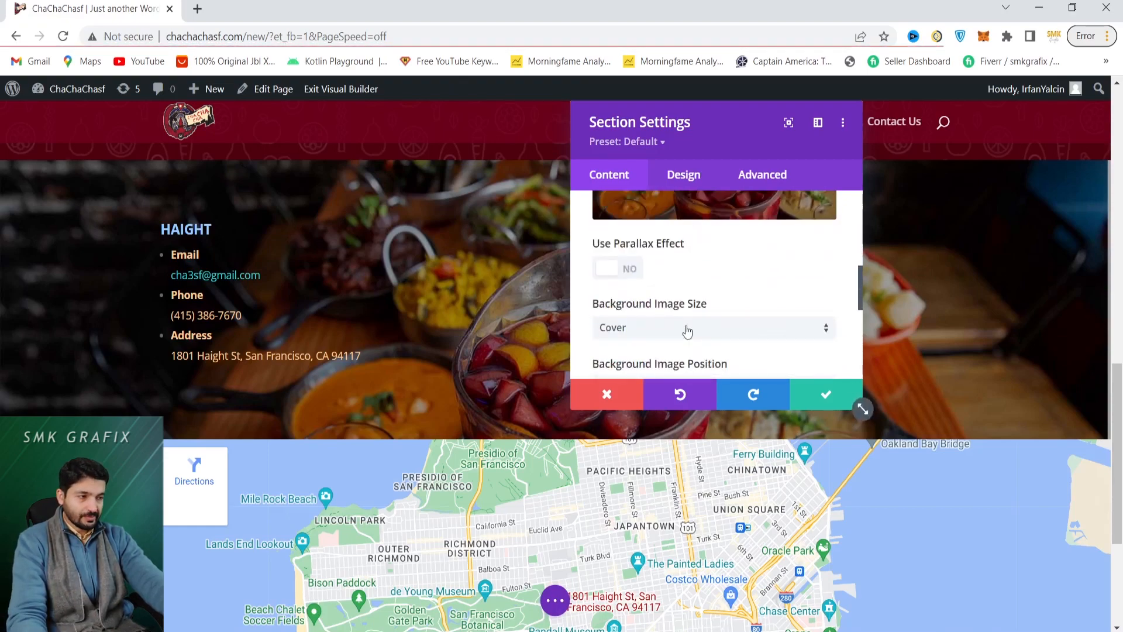
pyautogui.click(826, 394)
pyautogui.scroll(-4, 543, 414)
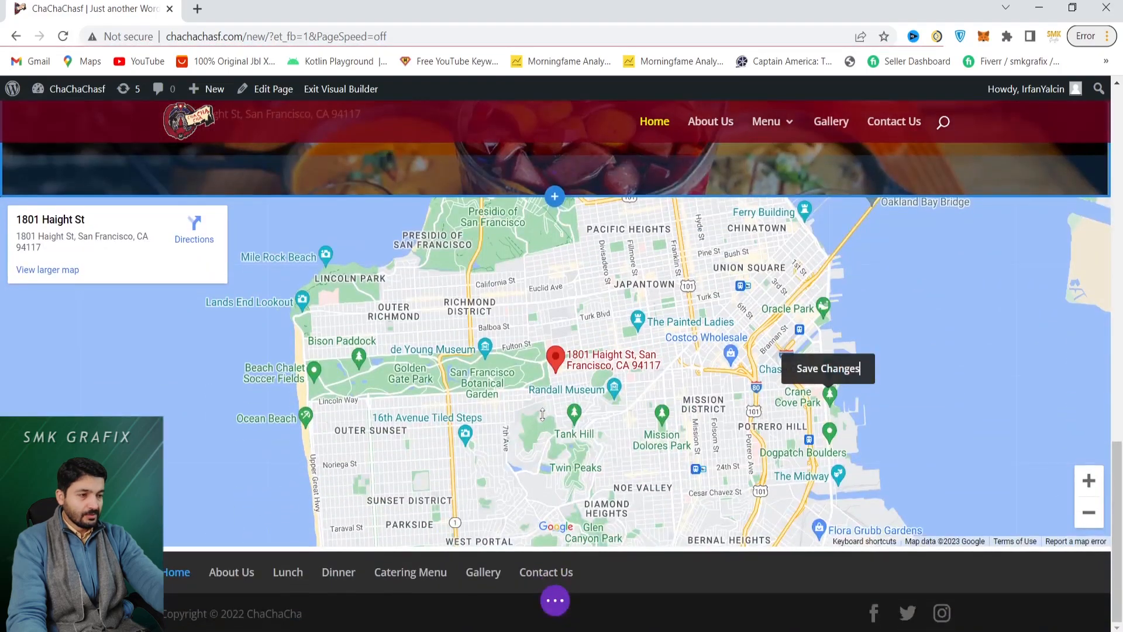
pyautogui.scroll(5, 542, 414)
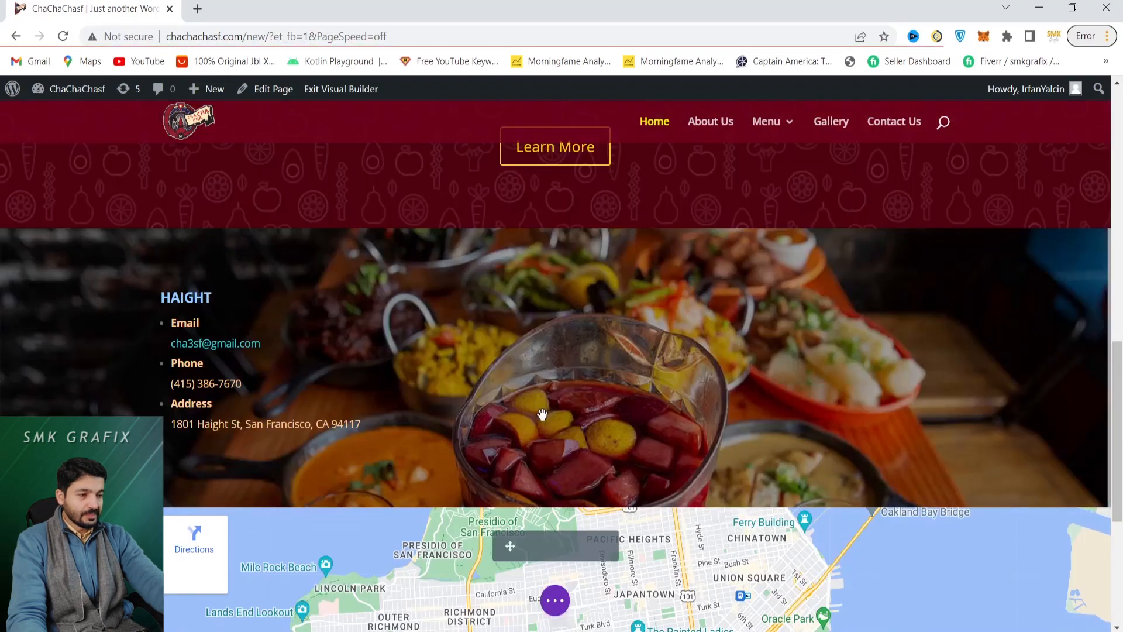
pyautogui.click(556, 600)
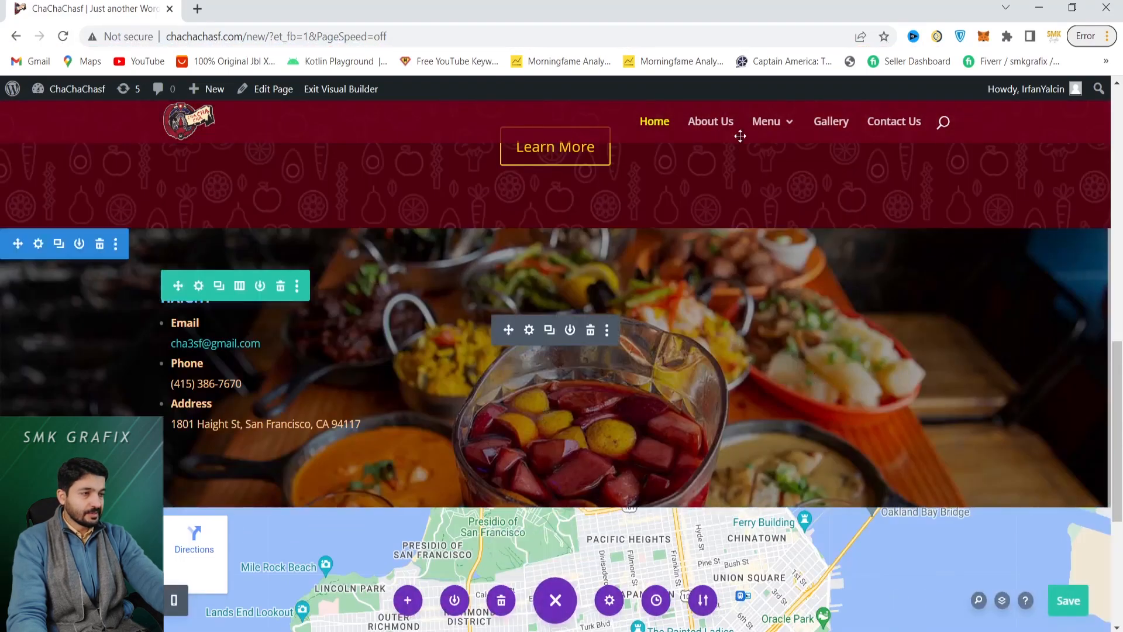
# - Open the Lunch, Dinner and Catering Menu pages from the site navigation in separate new browser tabs
pyautogui.moveTo(792, 126)
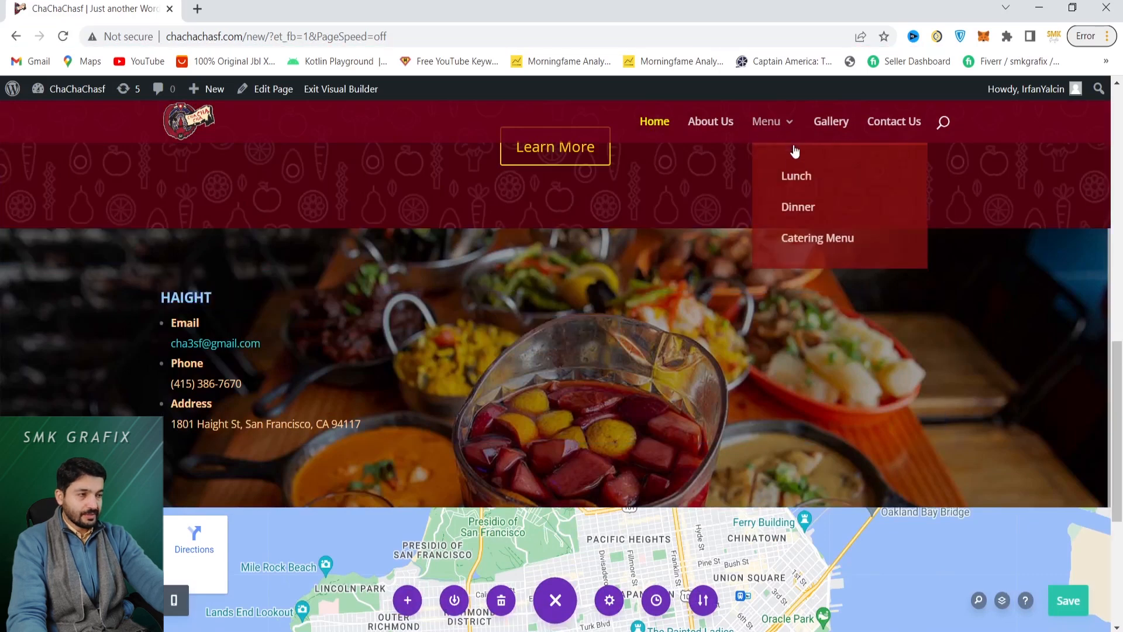
pyautogui.rightClick(793, 178)
pyautogui.click(809, 190)
pyautogui.rightClick(798, 209)
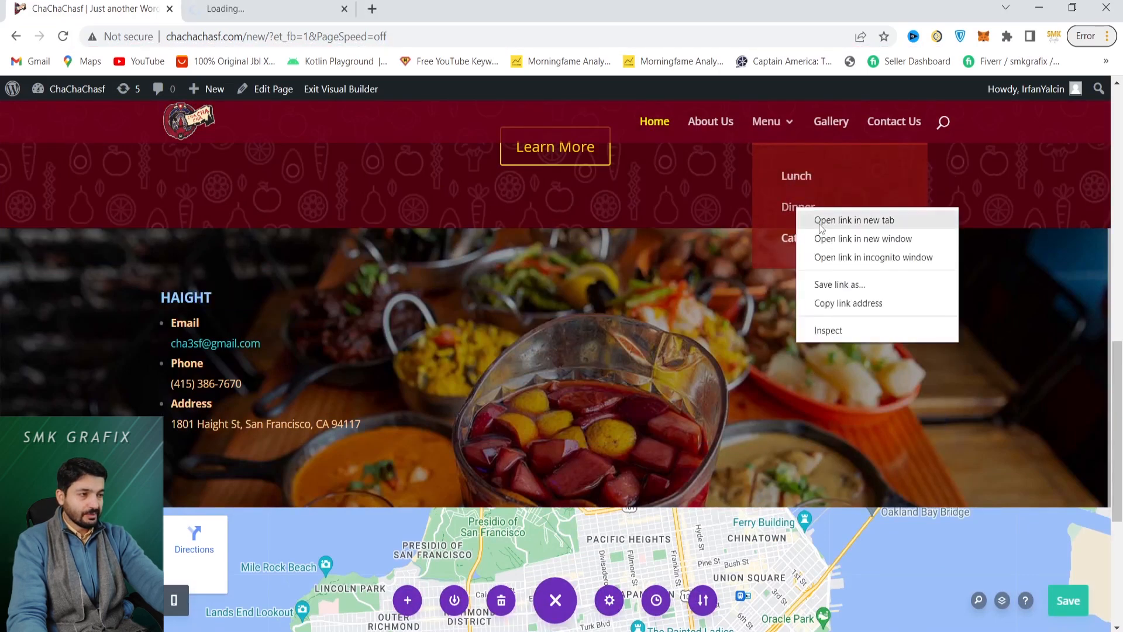
pyautogui.click(819, 221)
pyautogui.rightClick(816, 244)
pyautogui.click(831, 256)
# - Look through the whole Lunch page, from Tapas through House Signatures and Sandwiches to Side Kicks
pyautogui.hotkey('ctrl', 'Tab')
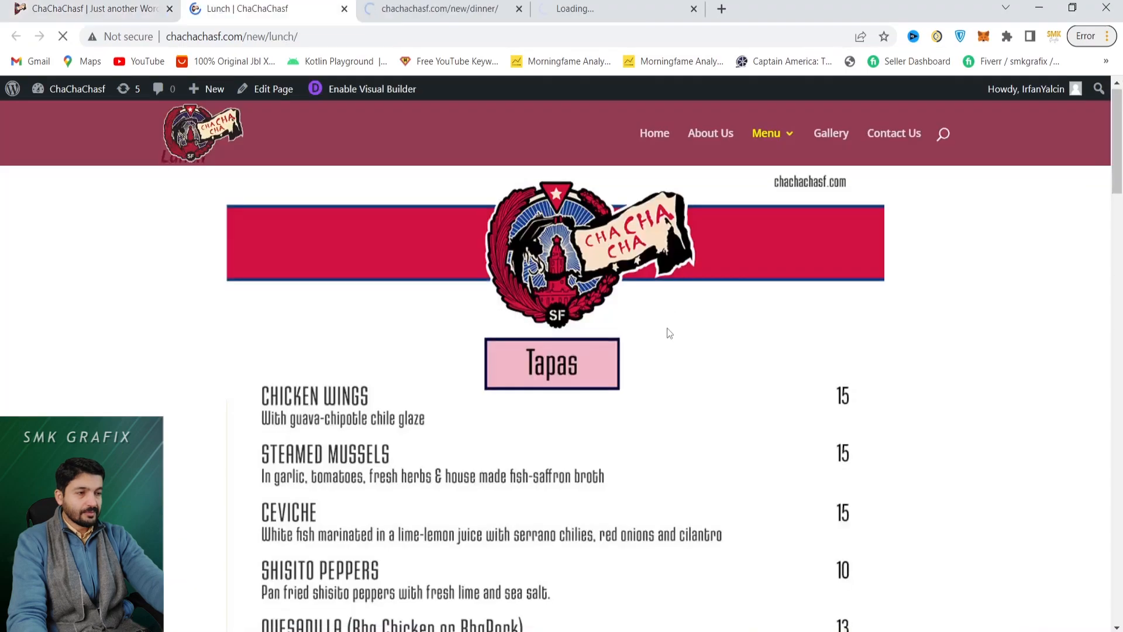
pyautogui.scroll(-10, 667, 328)
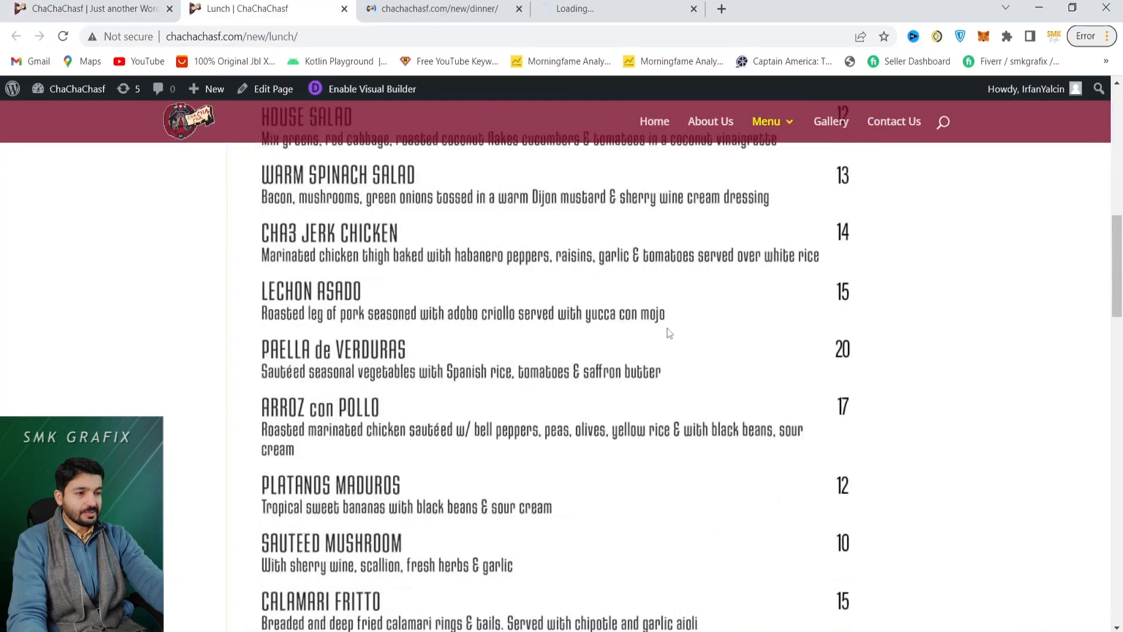
pyautogui.scroll(-12, 669, 333)
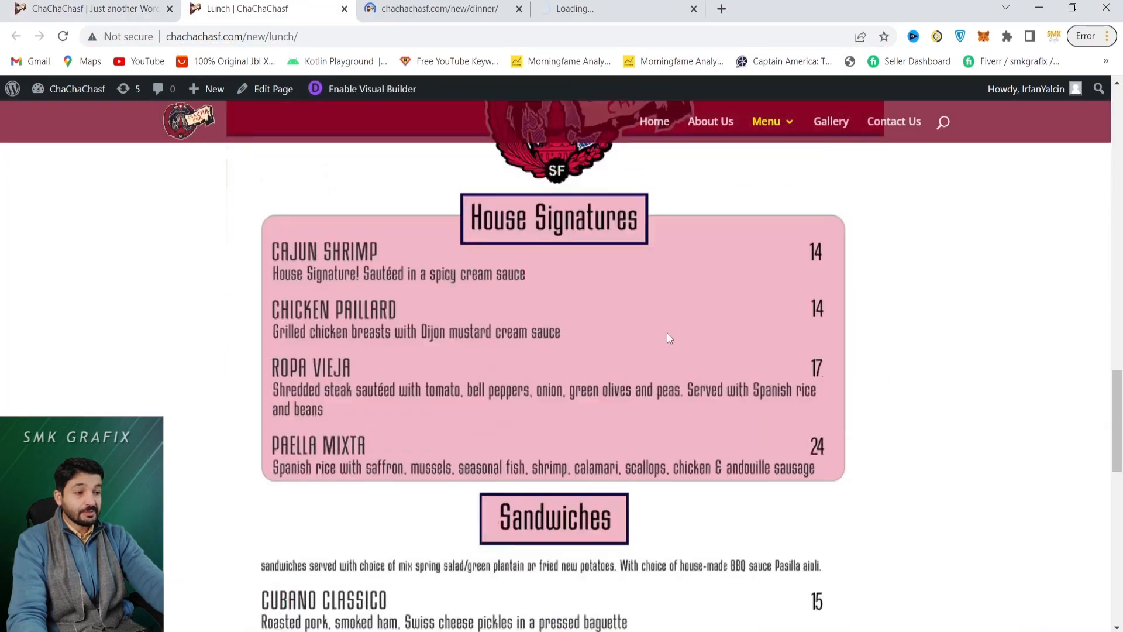
pyautogui.scroll(-4, 669, 338)
pyautogui.scroll(-6, 669, 357)
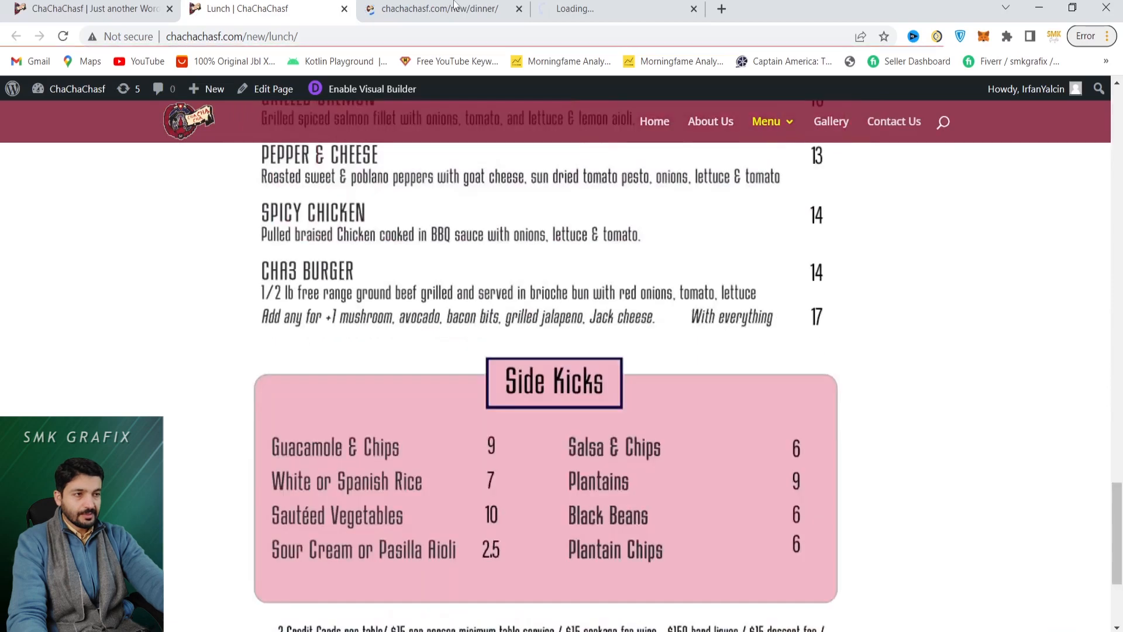
# - Look through the Catering Menu page and the Dinner page to examine how their menus are laid out
pyautogui.click(455, 5)
pyautogui.hotkey('ctrl', 'Tab')
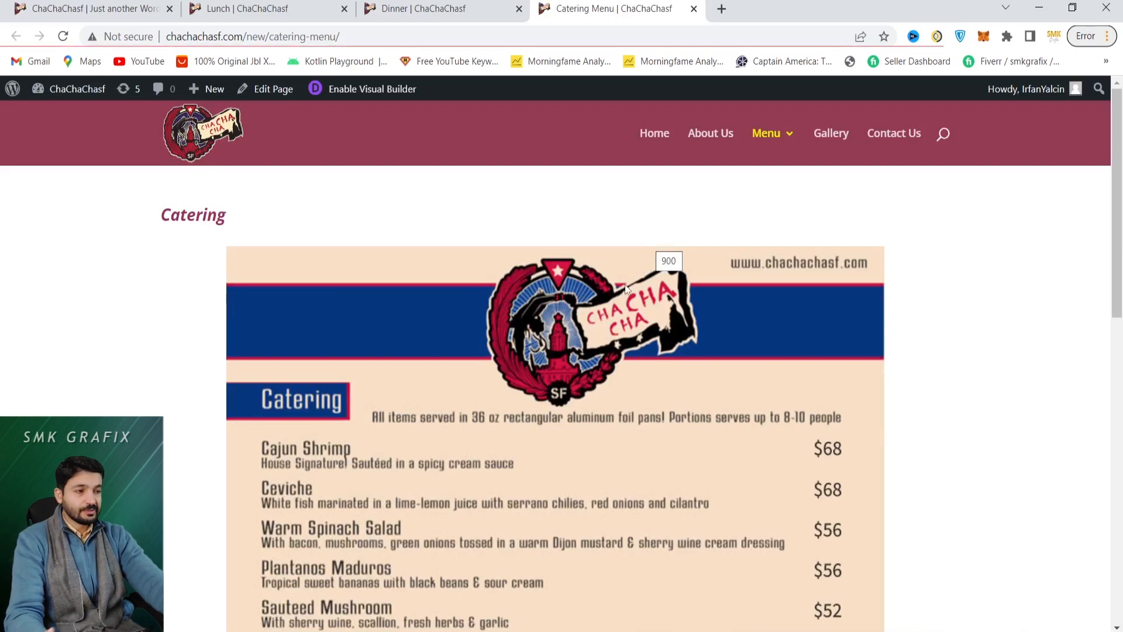
pyautogui.scroll(-8, 623, 293)
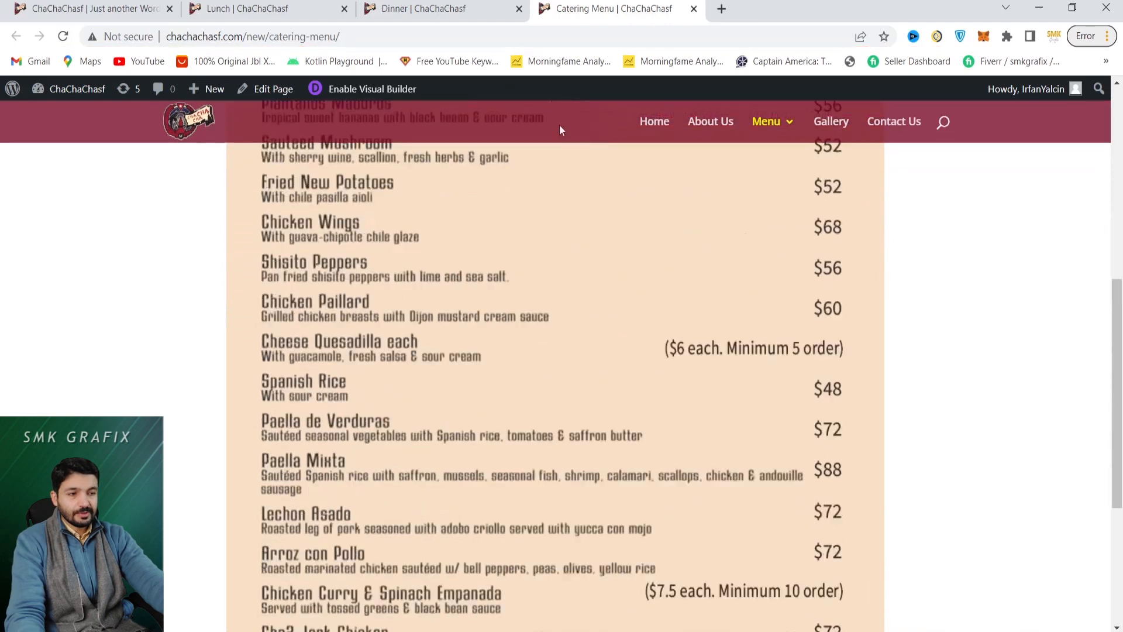
pyautogui.click(442, 9)
pyautogui.scroll(-8, 560, 263)
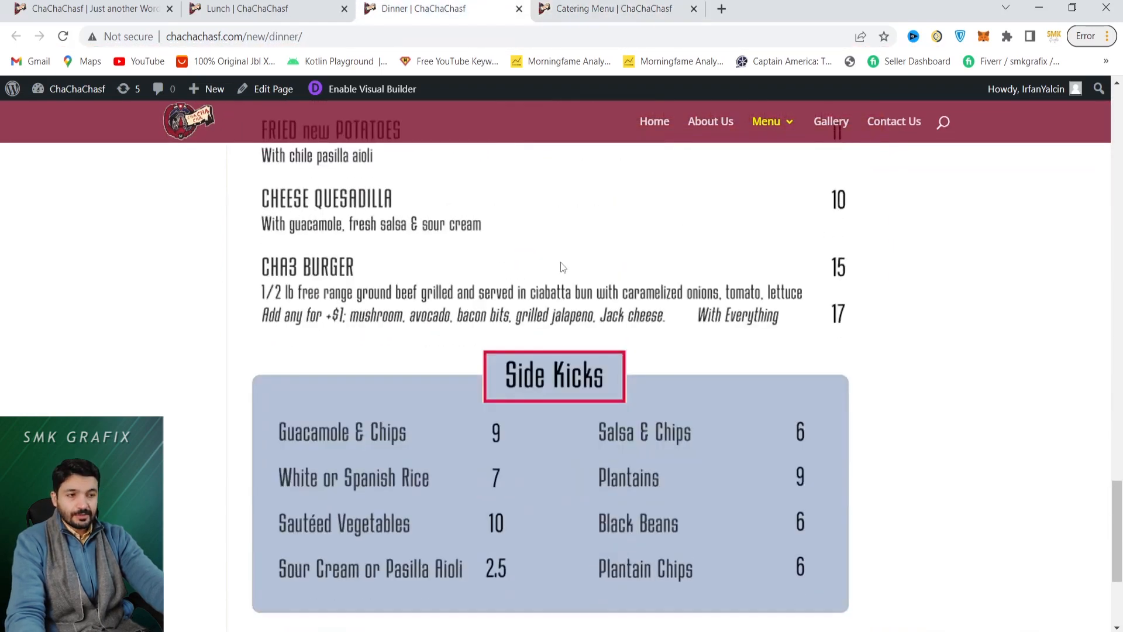
# - Check whether the menus on the Dinner and Catering Menu pages are placed as images rather than as text
pyautogui.scroll(5, 567, 286)
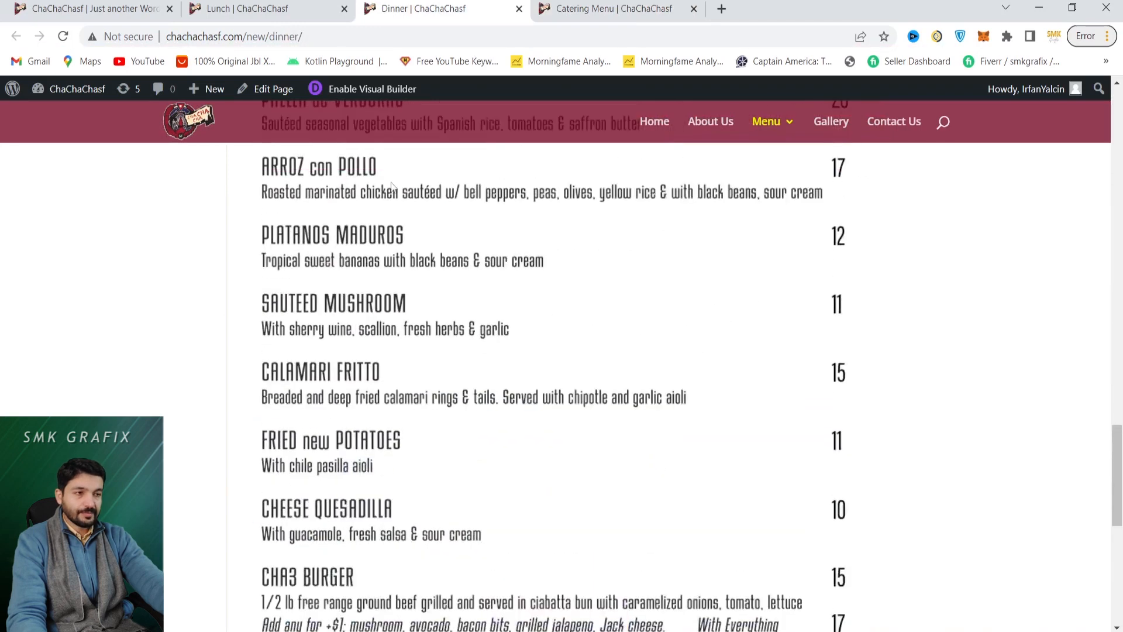
pyautogui.moveTo(381, 201)
pyautogui.mouseDown()
pyautogui.moveTo(440, 199)
pyautogui.moveTo(320, 116)
pyautogui.moveTo(379, 187)
pyautogui.mouseUp()
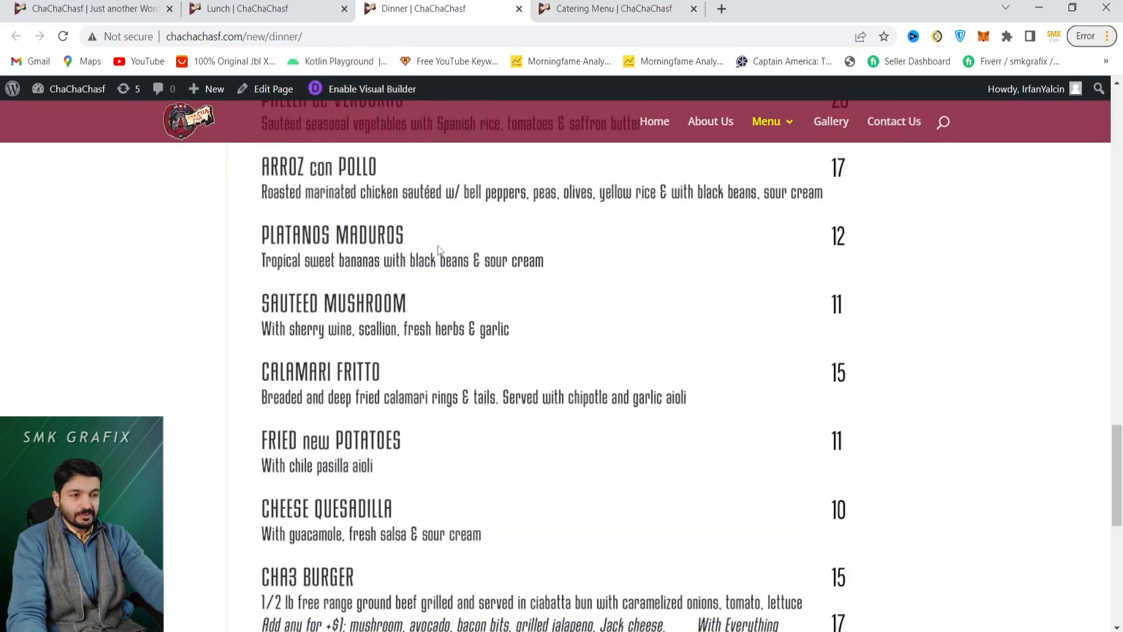
pyautogui.scroll(-8, 440, 260)
pyautogui.hotkey('ctrl', 'Tab')
pyautogui.moveTo(514, 246); pyautogui.dragTo(451, 261)
pyautogui.scroll(-5, 452, 261)
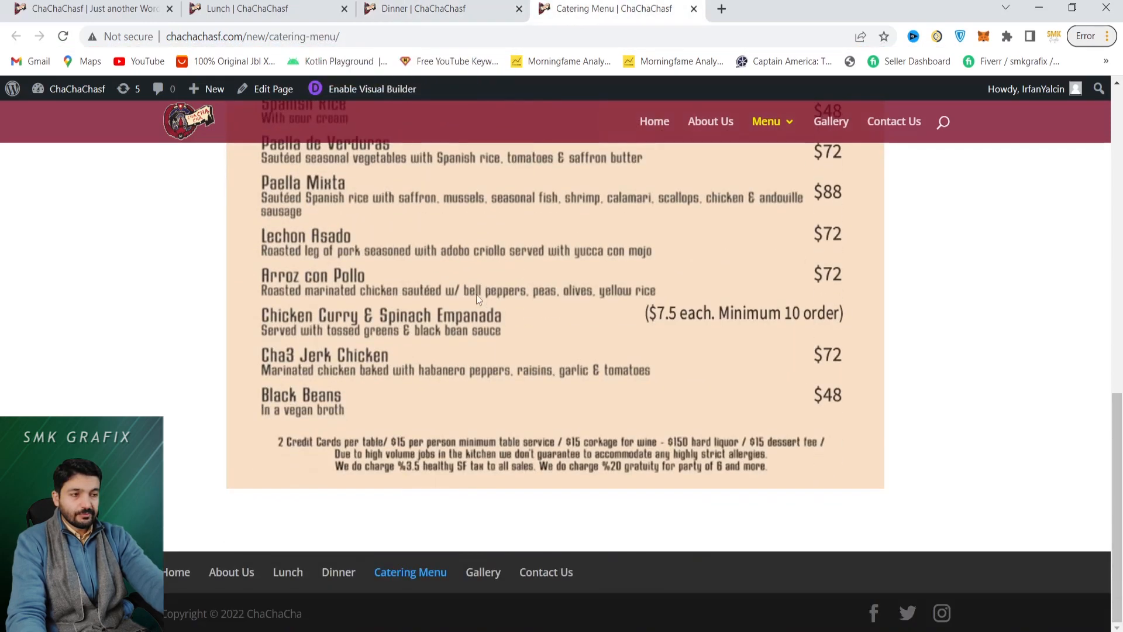
pyautogui.rightClick(402, 230)
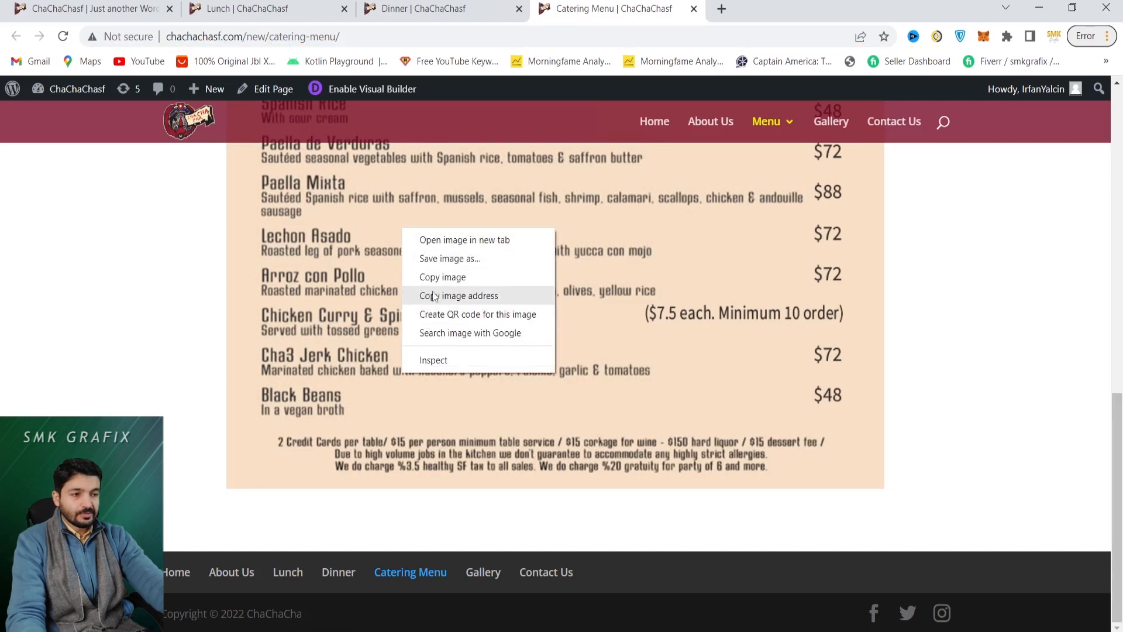
# - Look back through the Dinner page, and check whether the Lunch page's menu is also an image
pyautogui.click(440, 9)
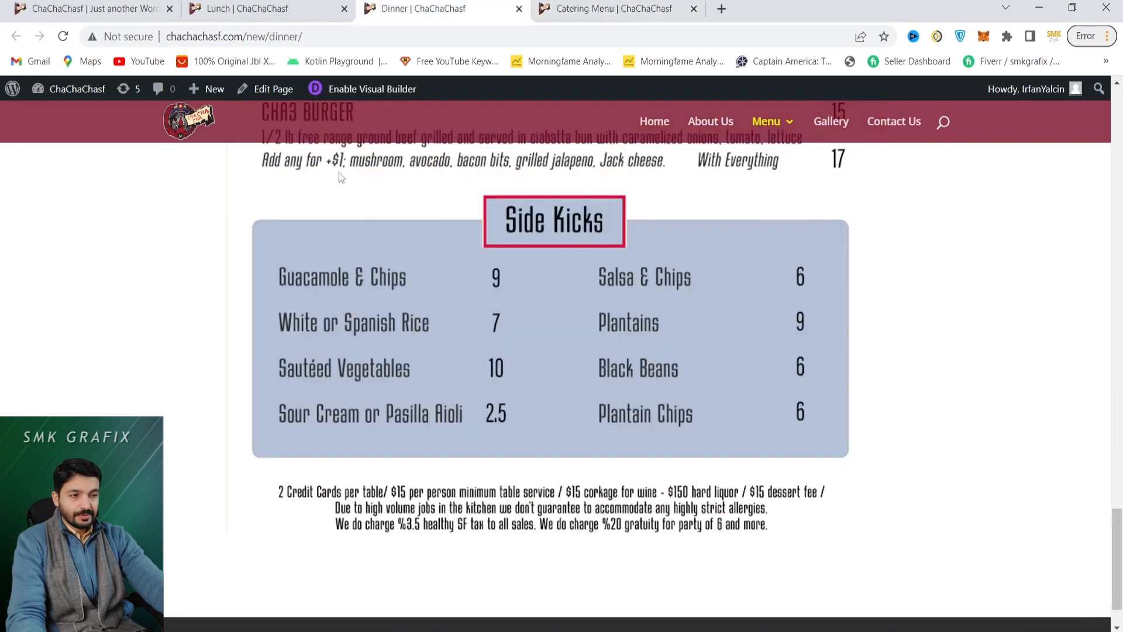
pyautogui.scroll(9, 338, 293)
pyautogui.scroll(12, 338, 312)
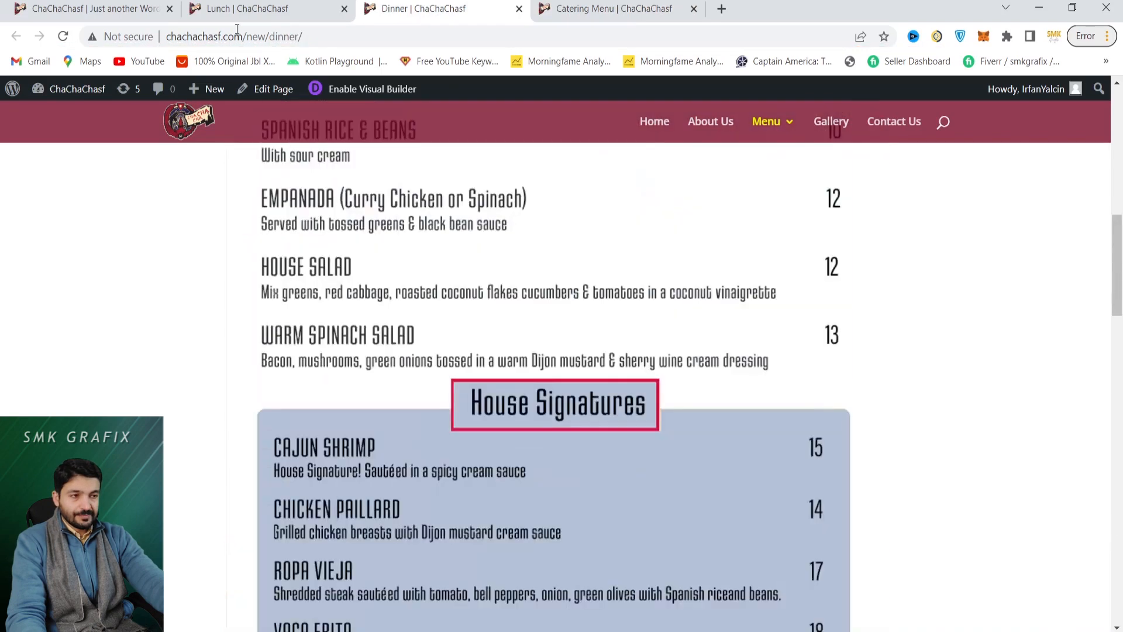
pyautogui.click(242, 10)
pyautogui.moveTo(505, 246); pyautogui.dragTo(431, 246)
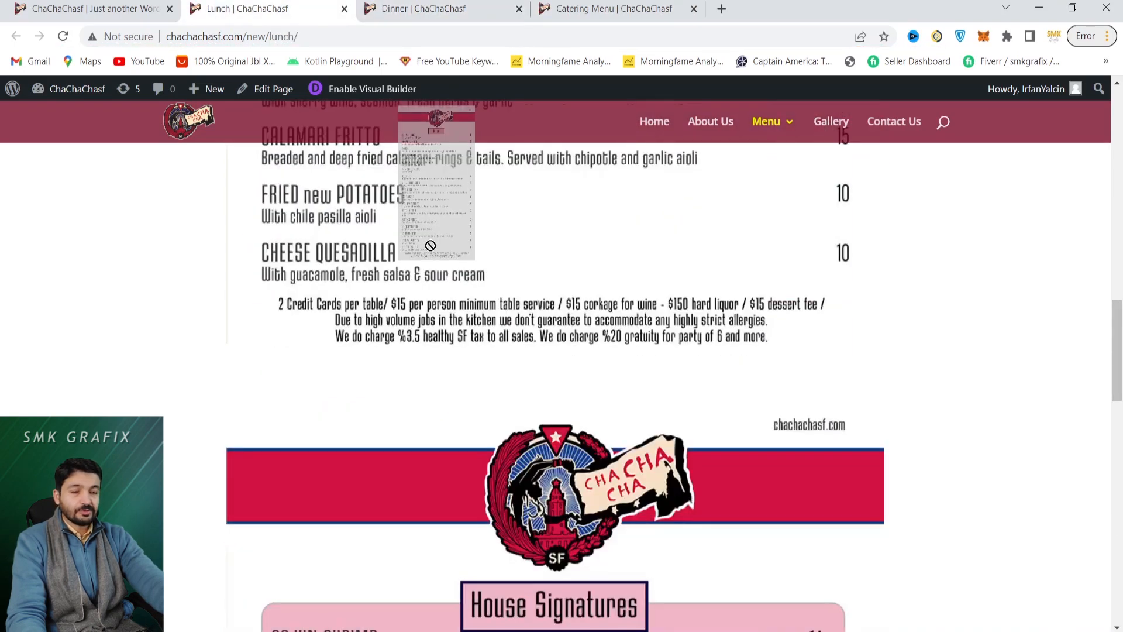
pyautogui.moveTo(430, 246); pyautogui.dragTo(430, 244)
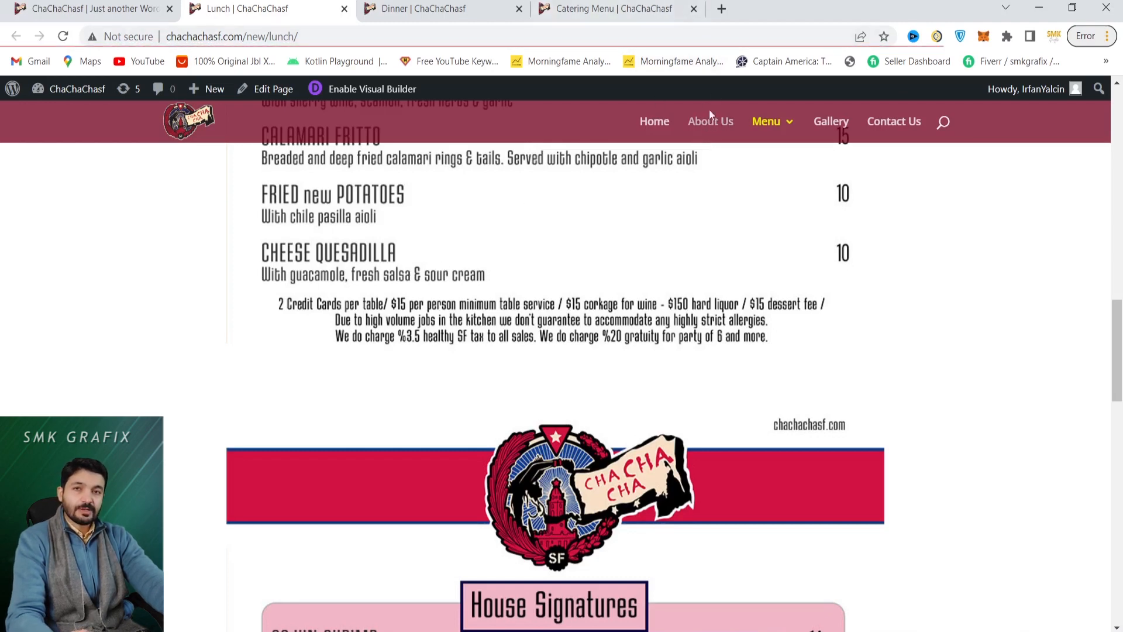
# - Search Google for "pdf to jpg converter online" in a new tab and open the iLovePDF PDF to JPG converter
pyautogui.click(721, 9)
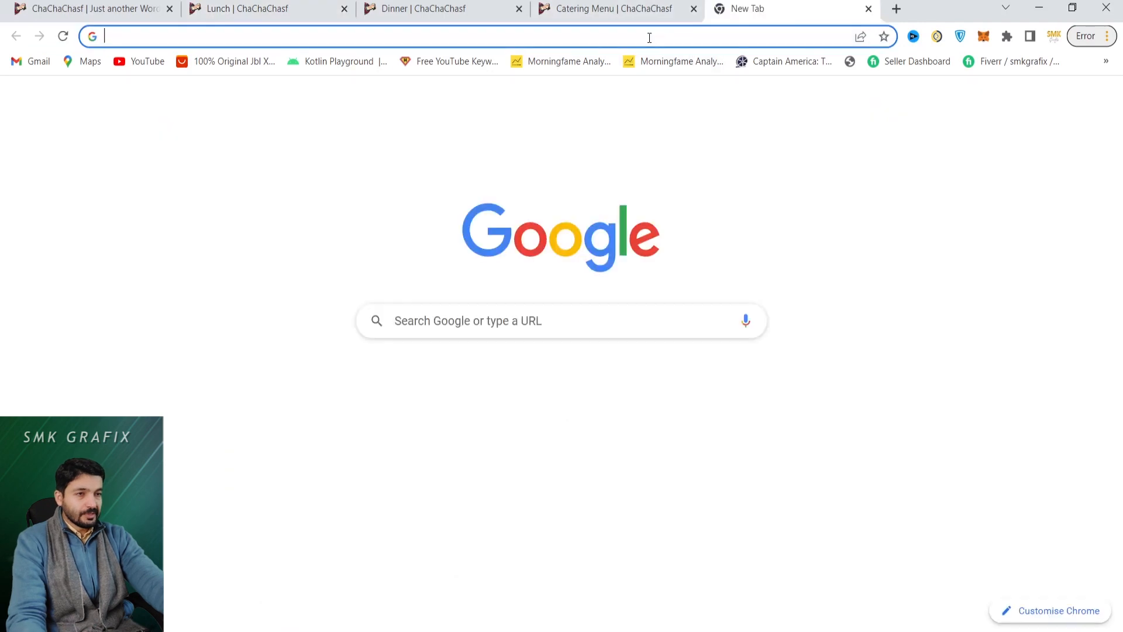
pyautogui.write('pdf to jpg converter online')
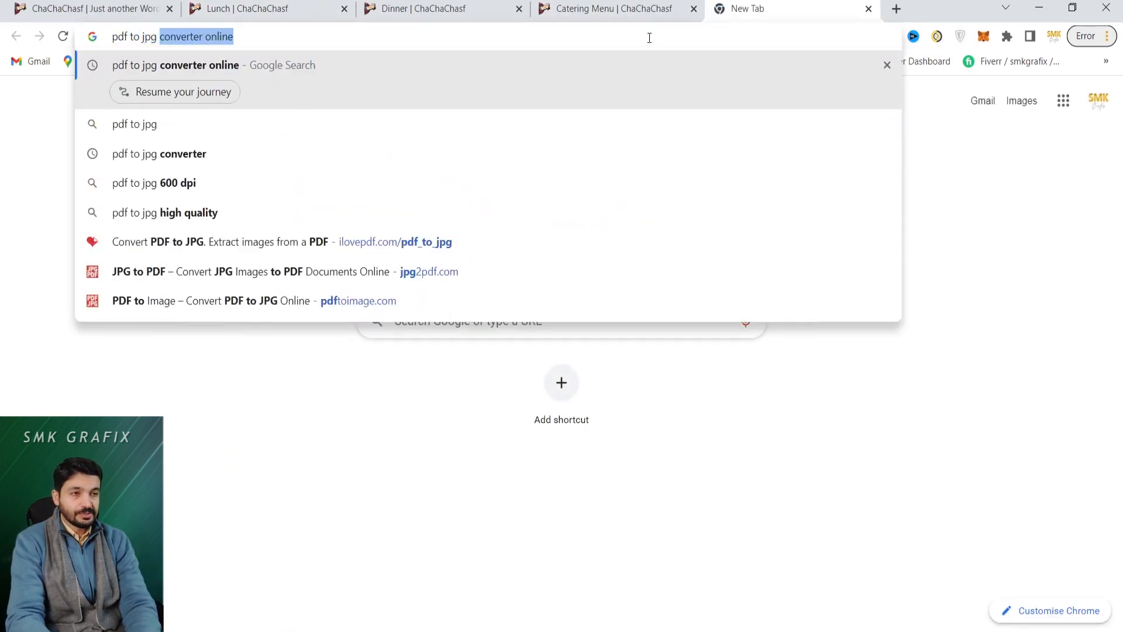
pyautogui.press('Return')
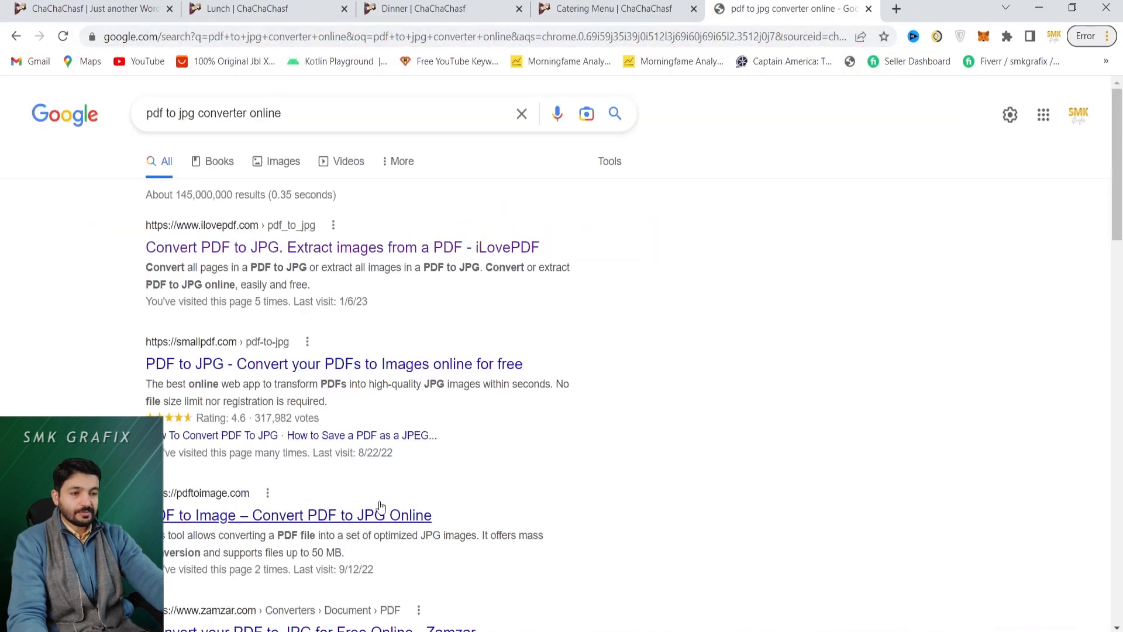
pyautogui.click(313, 249)
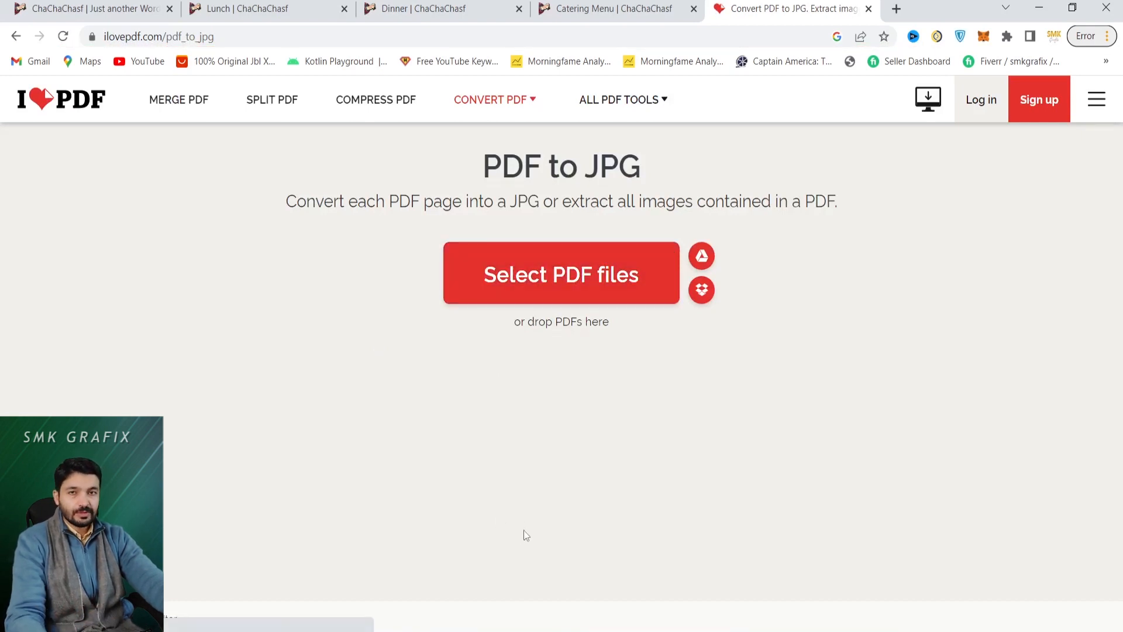
# - Enable the Visual Builder on the Lunch page and open the settings of the Tapas menu image
pyautogui.click(610, 9)
pyautogui.scroll(15, 560, 285)
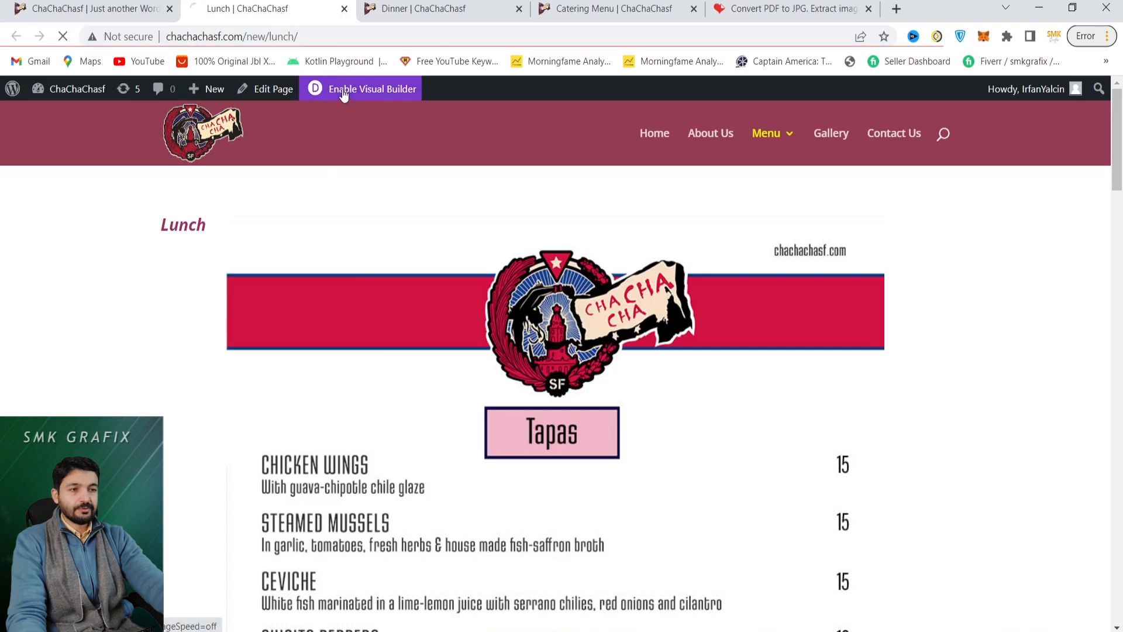
pyautogui.click(343, 92)
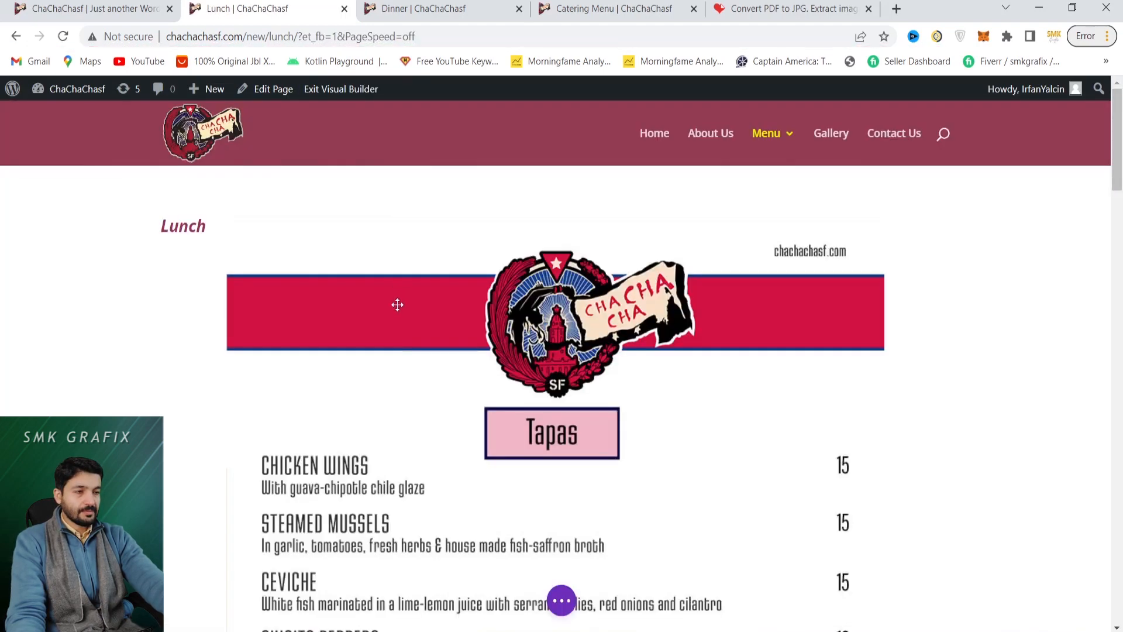
pyautogui.moveTo(527, 271)
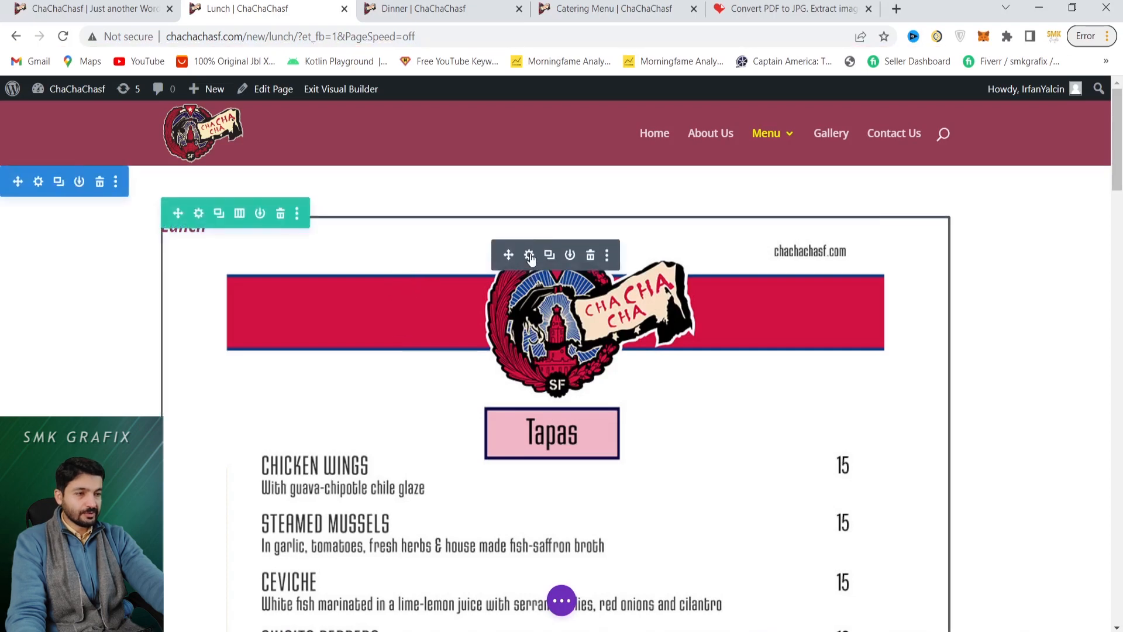
pyautogui.click(530, 254)
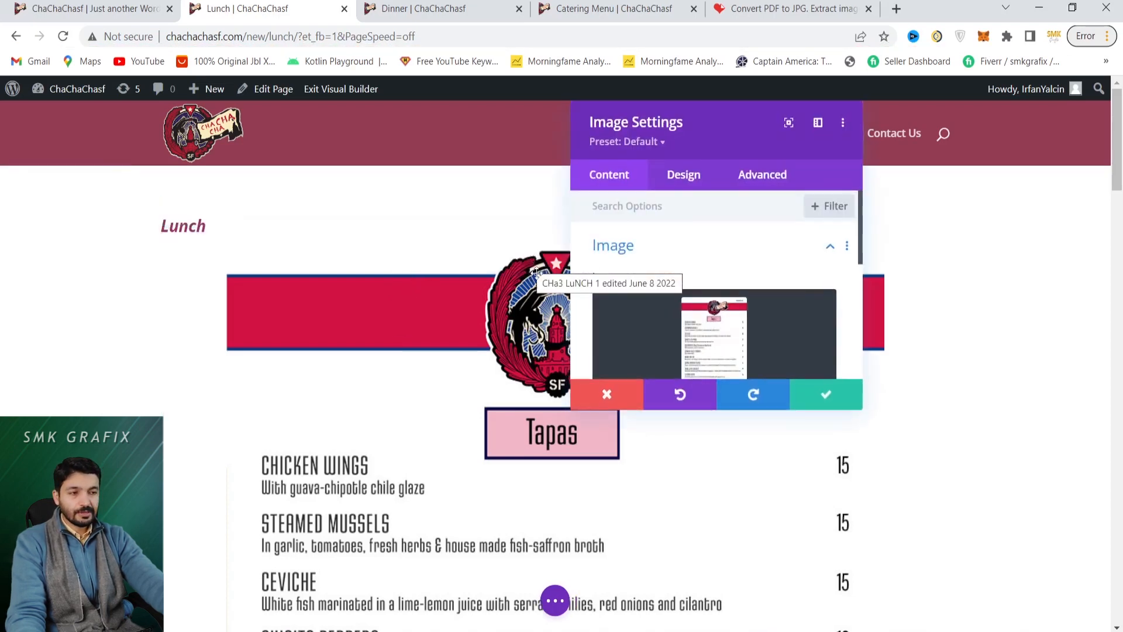
# - Examine the Tapas menu image's content options and its alignment and sizing design settings
pyautogui.scroll(-2, 668, 268)
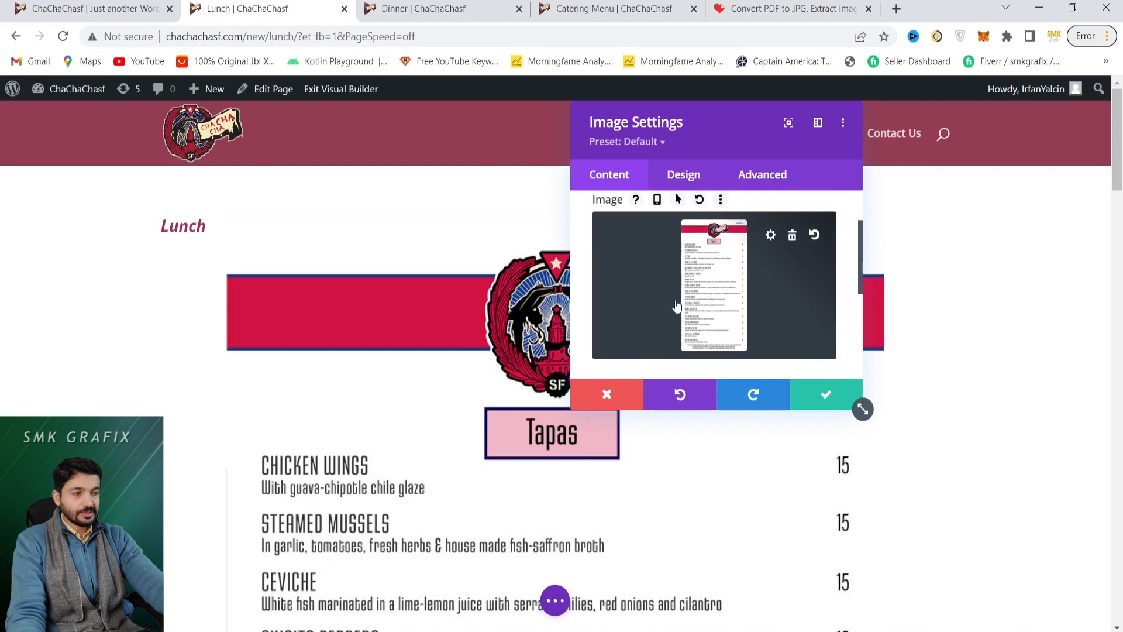
pyautogui.scroll(-4, 740, 320)
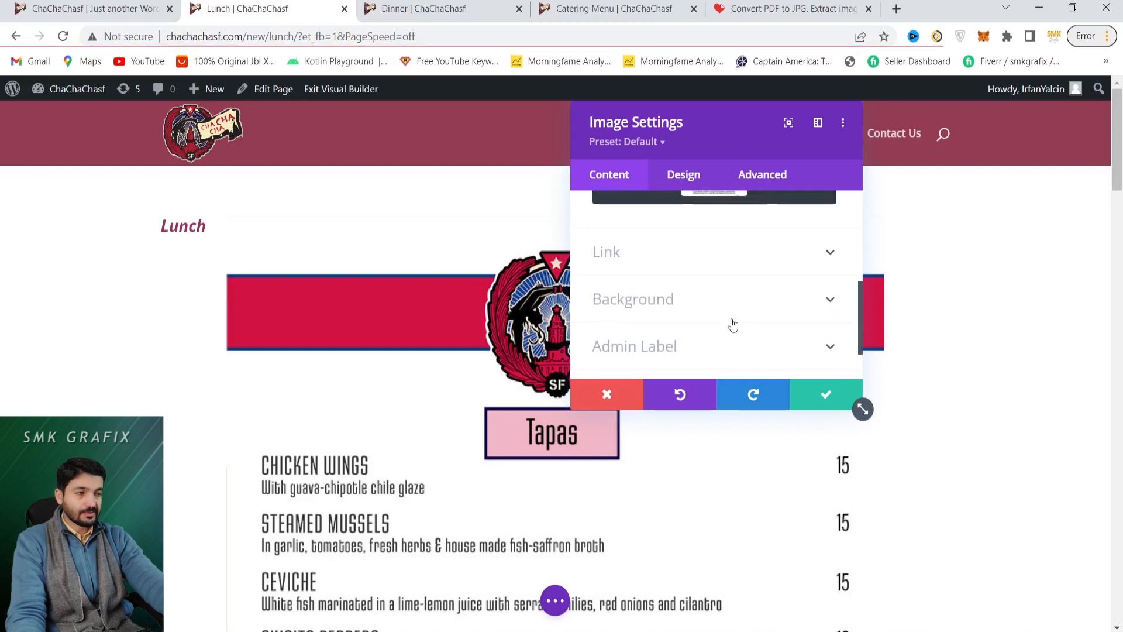
pyautogui.scroll(-2, 732, 324)
pyautogui.click(690, 176)
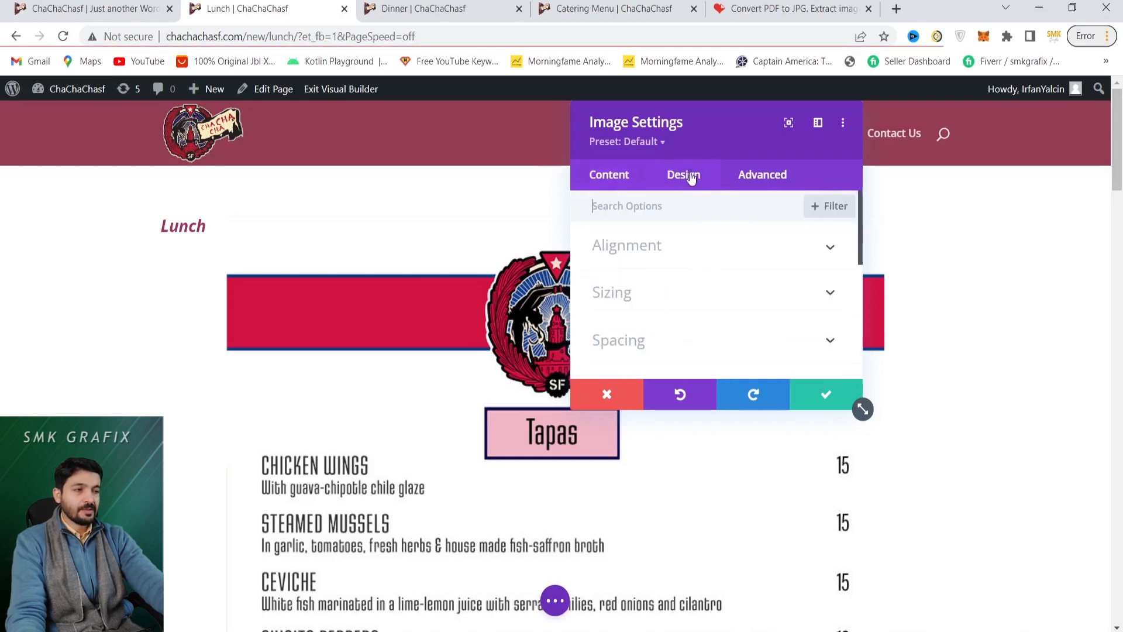
pyautogui.click(710, 258)
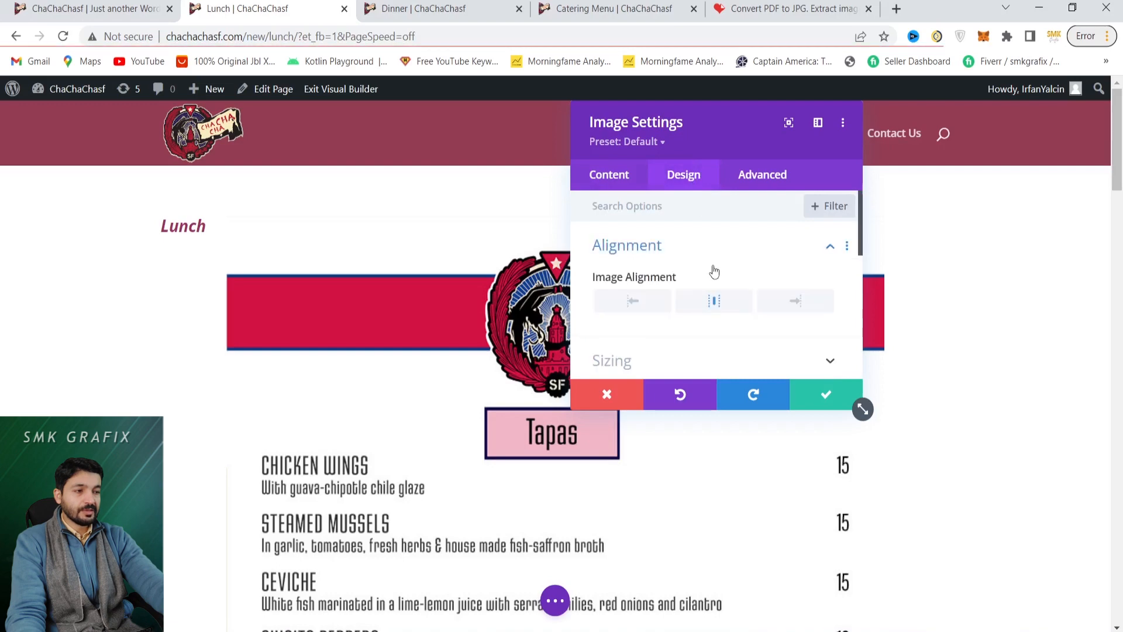
pyautogui.scroll(-2, 702, 291)
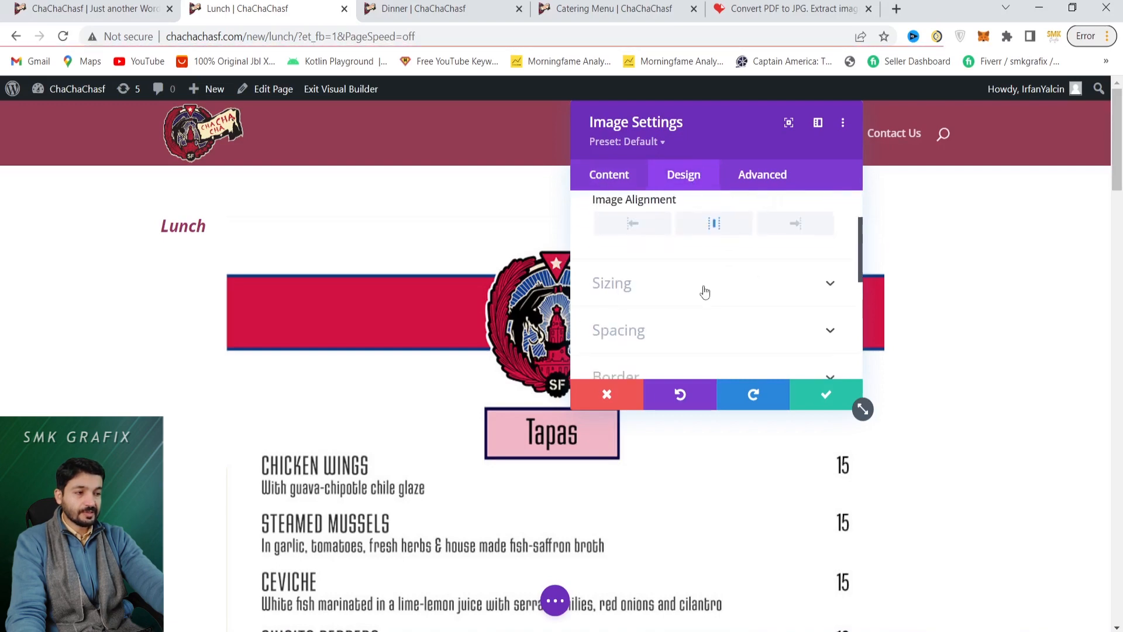
pyautogui.click(705, 287)
pyautogui.scroll(-2, 726, 304)
pyautogui.scroll(-3, 667, 246)
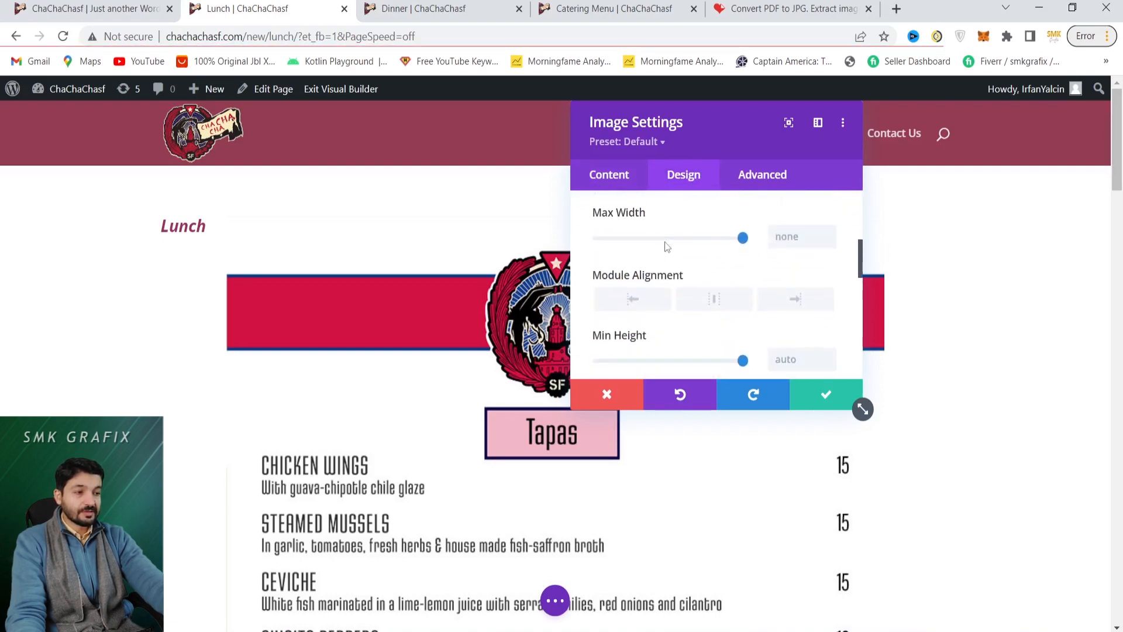
pyautogui.scroll(-4, 684, 269)
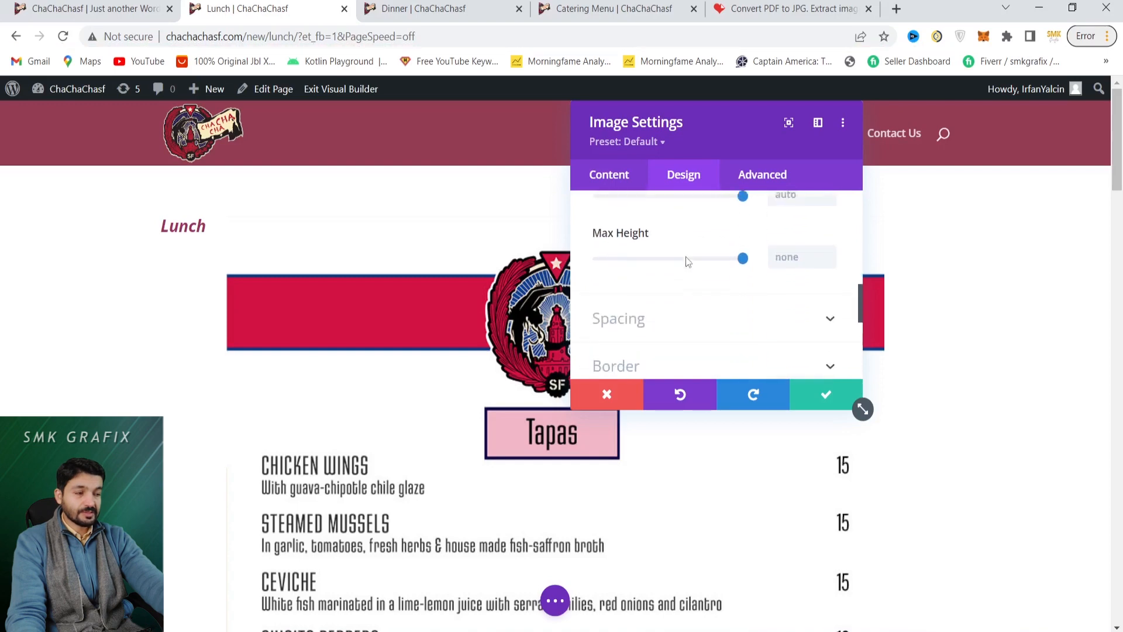
# - Examine the Tapas menu image's spacing and remaining design options, and close its settings with the changes saved
pyautogui.click(699, 244)
pyautogui.scroll(-2, 690, 246)
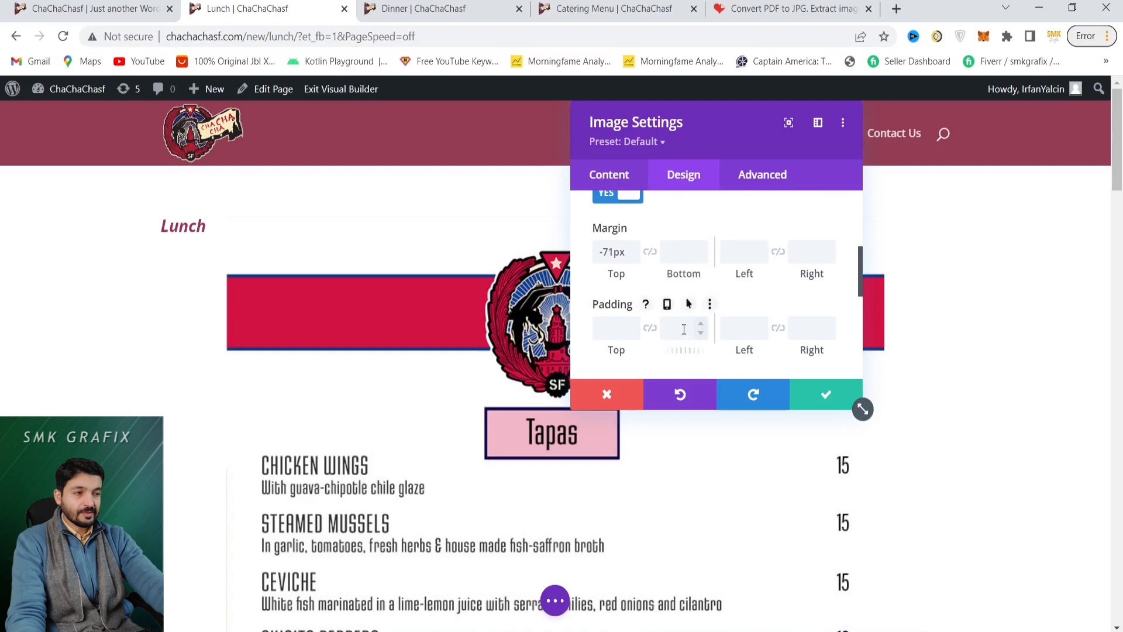
pyautogui.scroll(-3, 702, 322)
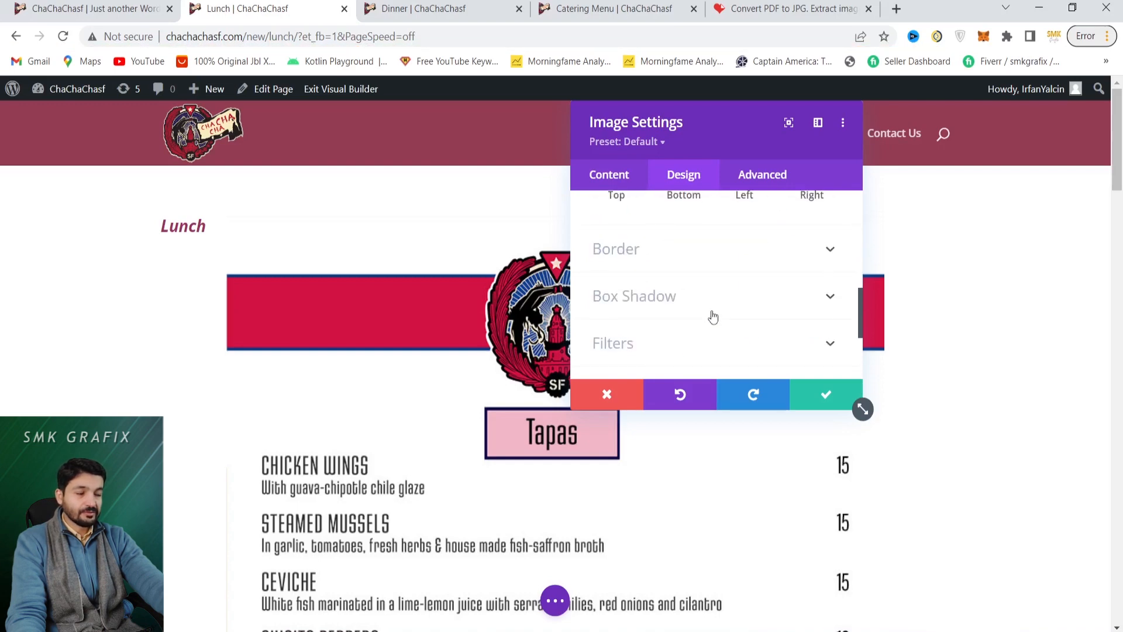
pyautogui.scroll(-3, 713, 316)
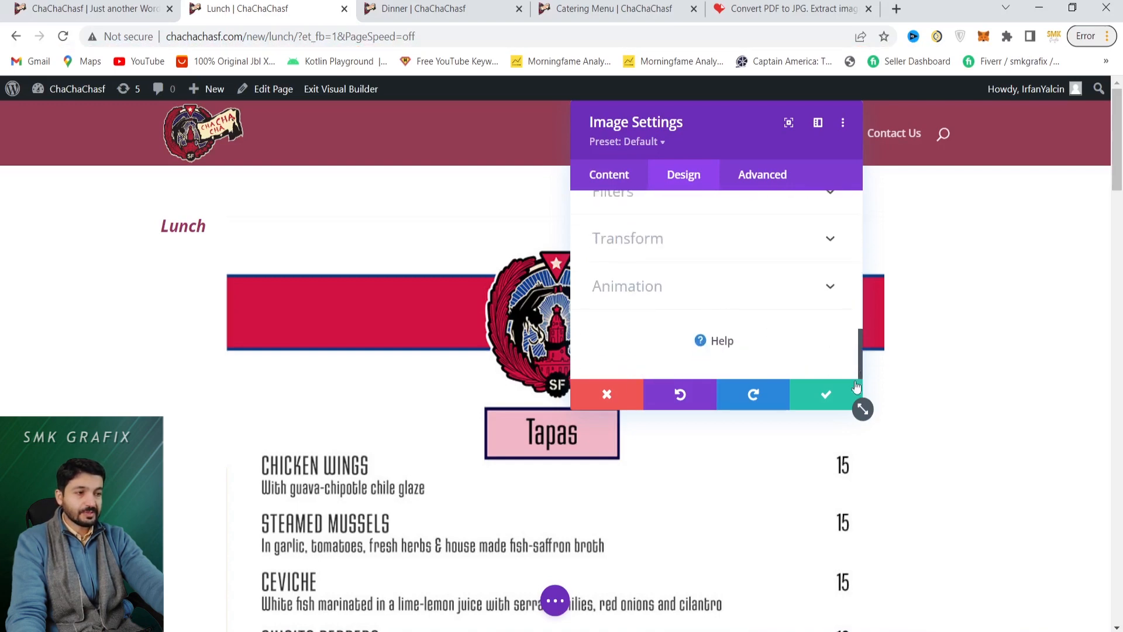
pyautogui.click(812, 391)
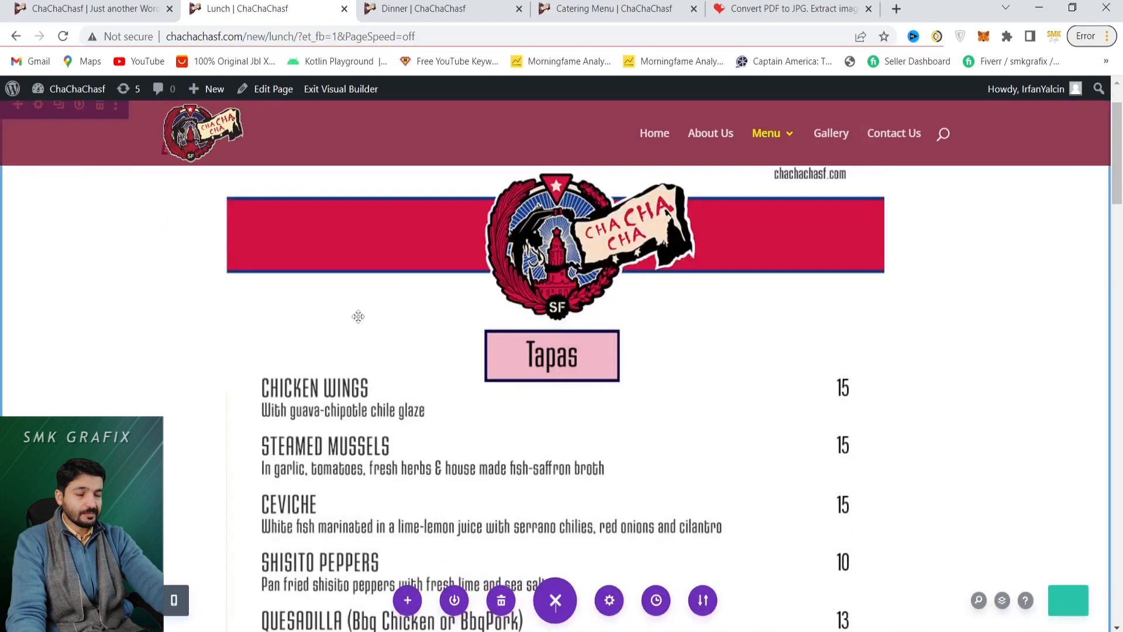
# - Look over the Dinner page and the Lunch page's menu images up to the top, and return to the homepage
pyautogui.hotkey('ctrl', 'Tab')
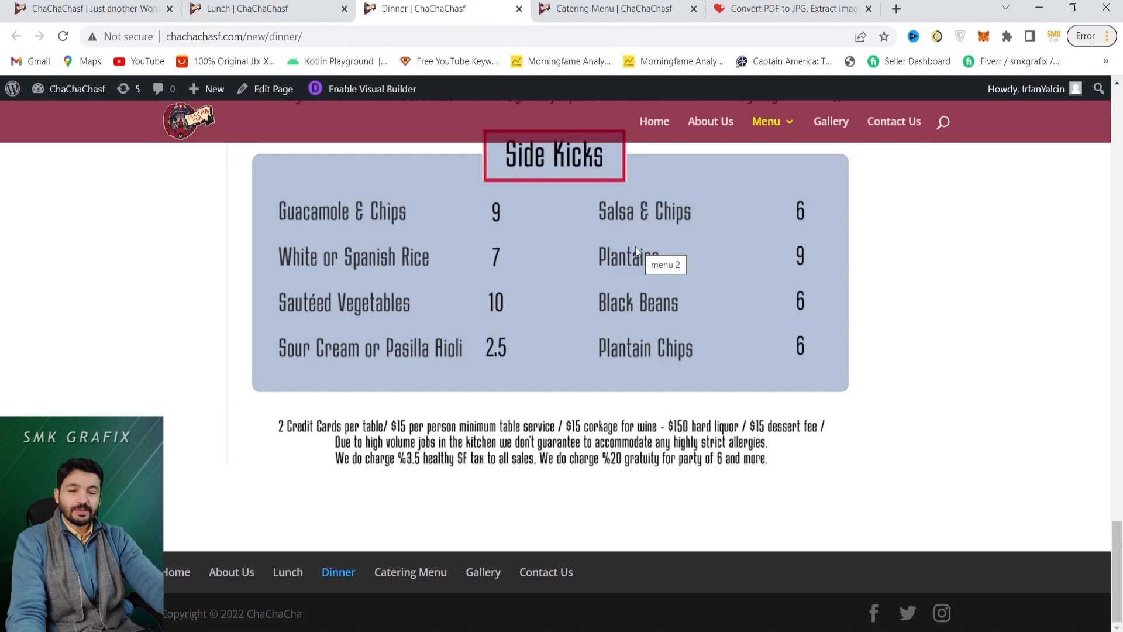
pyautogui.hotkey('ctrl', 'shift', 'Tab')
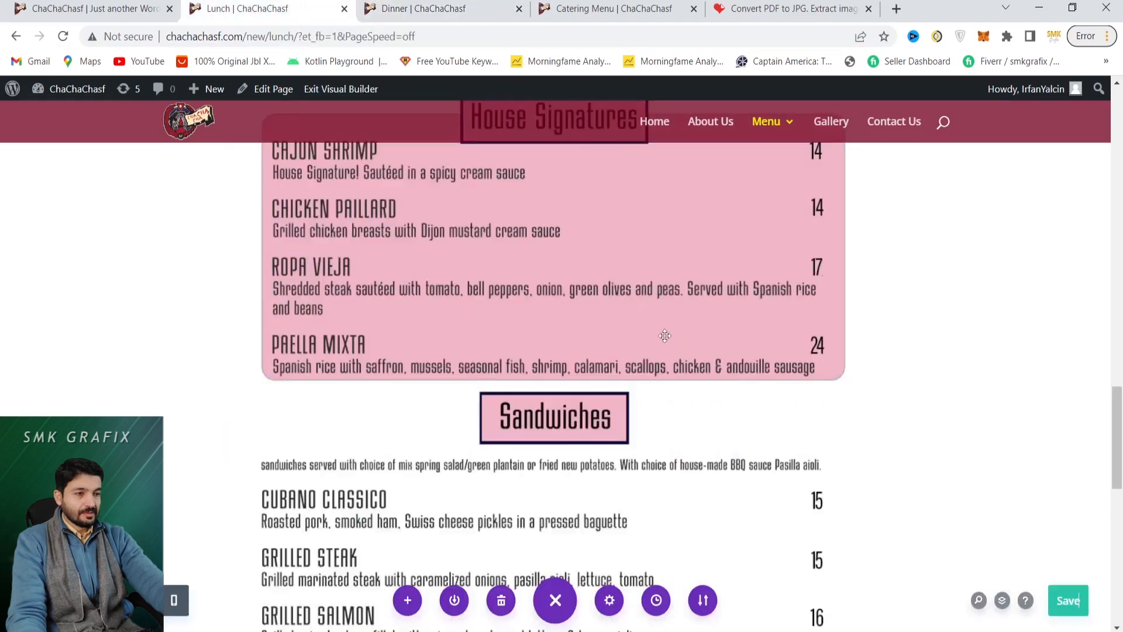
pyautogui.scroll(10, 644, 290)
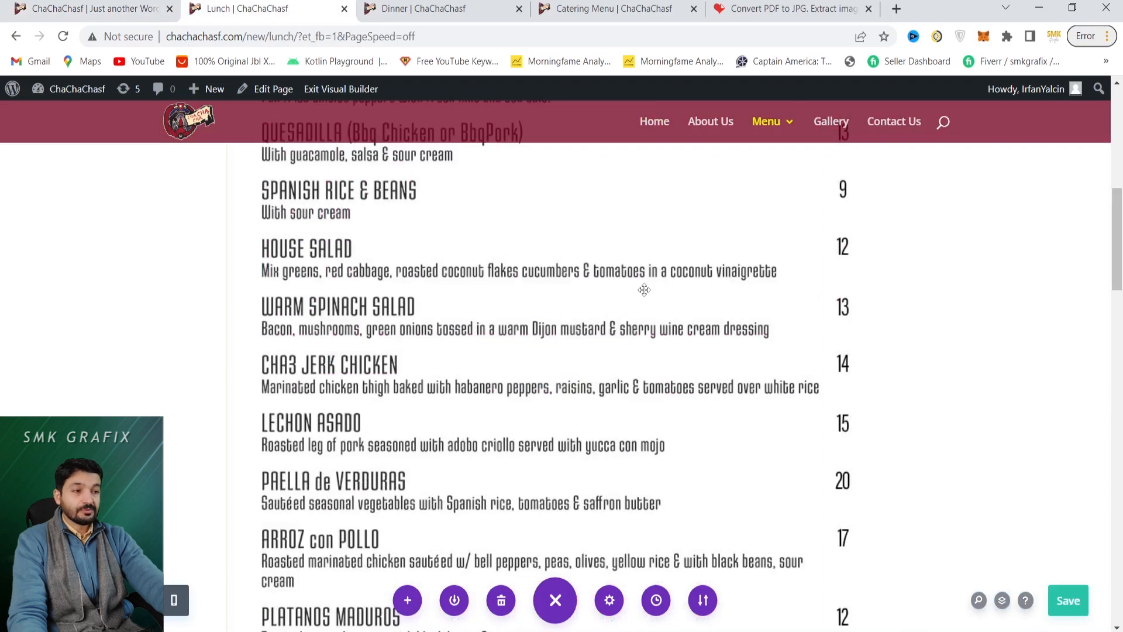
pyautogui.scroll(4, 644, 290)
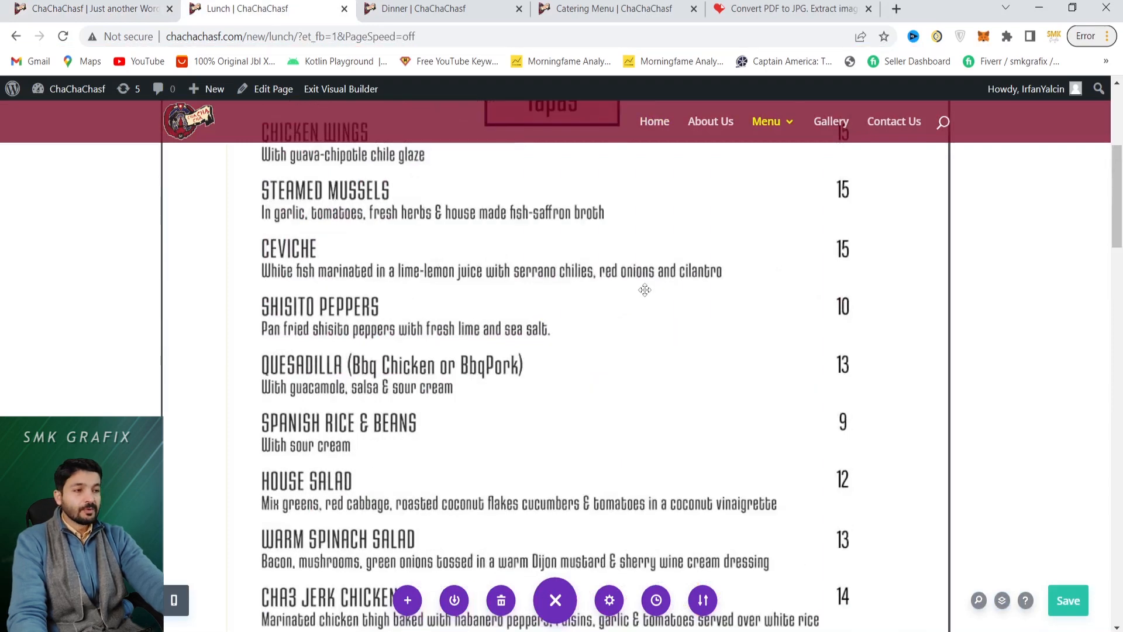
pyautogui.scroll(1, 645, 290)
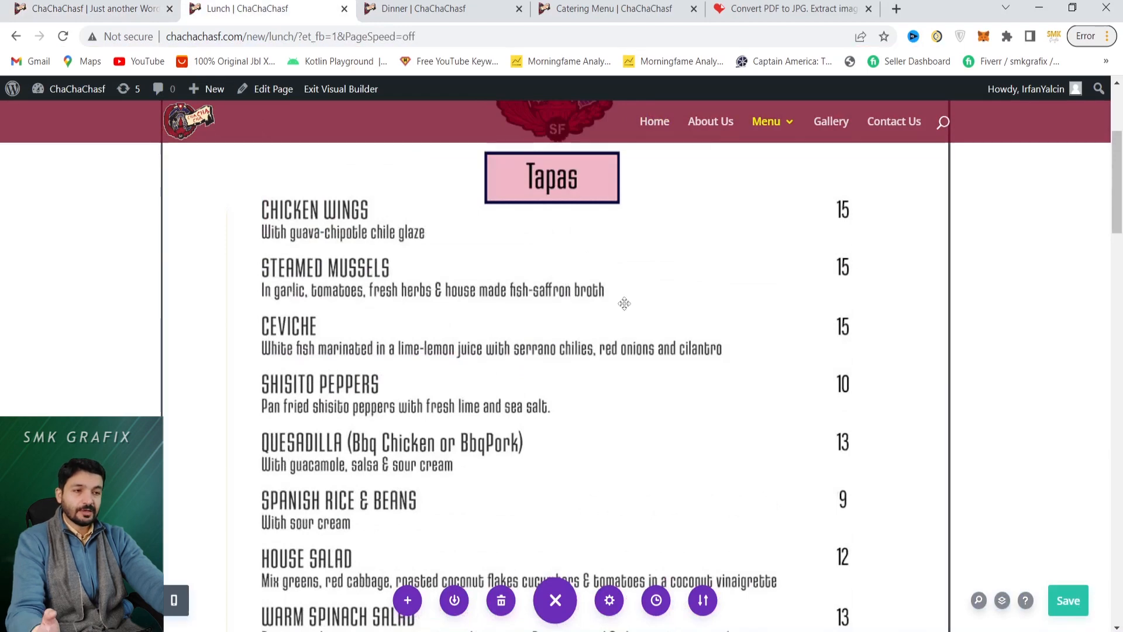
pyautogui.scroll(4, 622, 307)
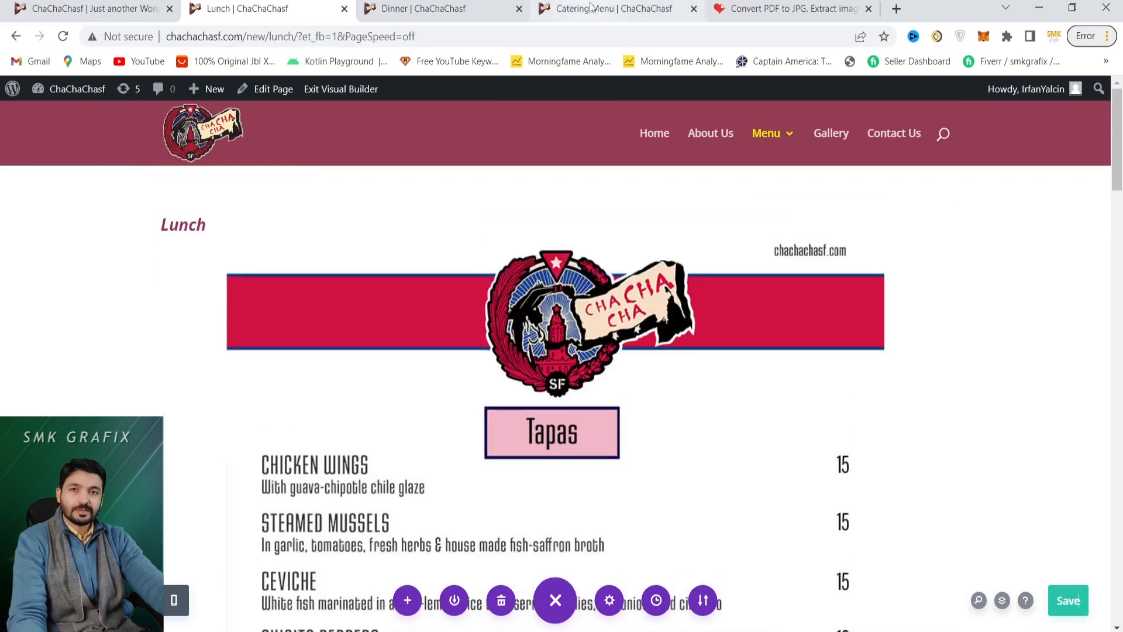
pyautogui.moveTo(592, 8)
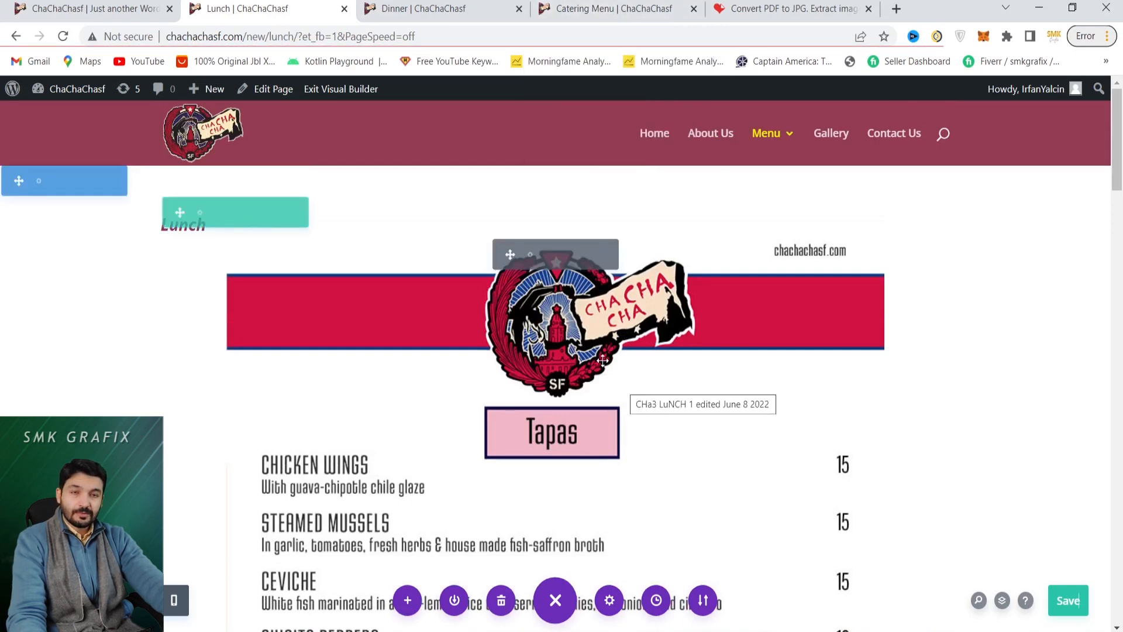
pyautogui.hotkey('ctrl', 'shift', 'Tab')
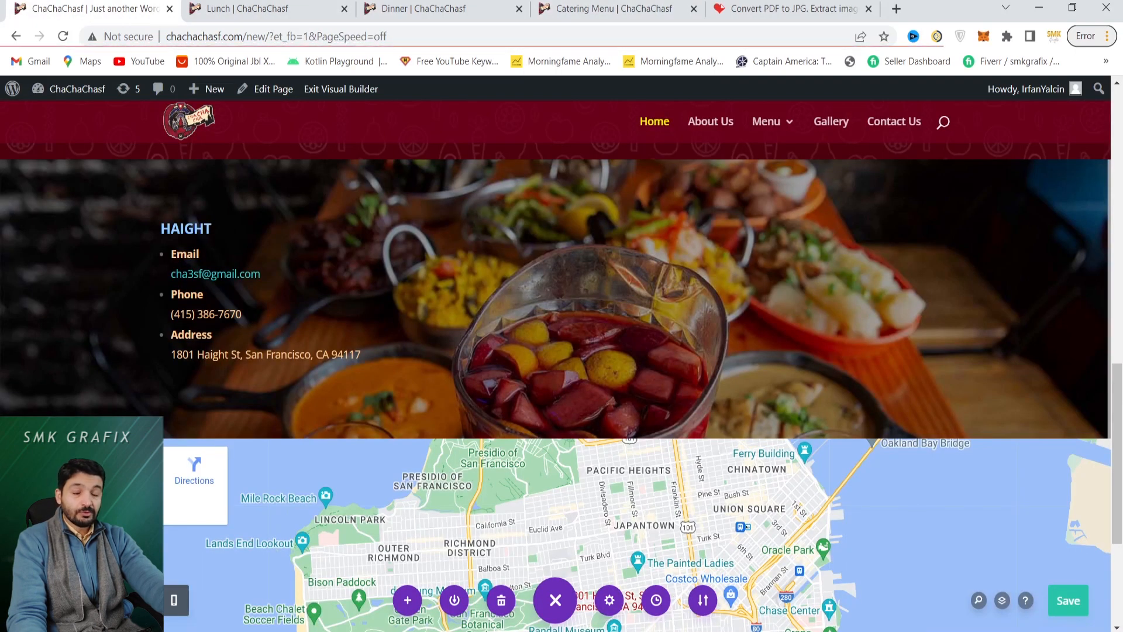